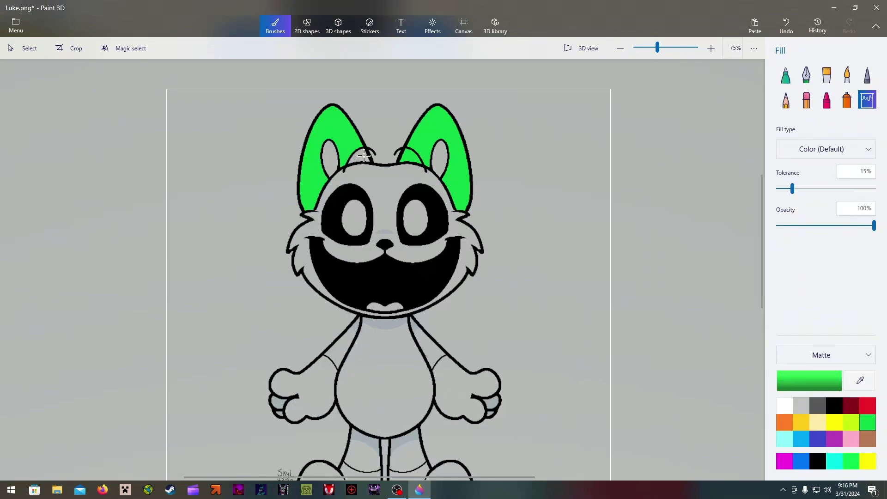
Fill the character's head, torso, neck area and both upper arms with green.
click(373, 176)
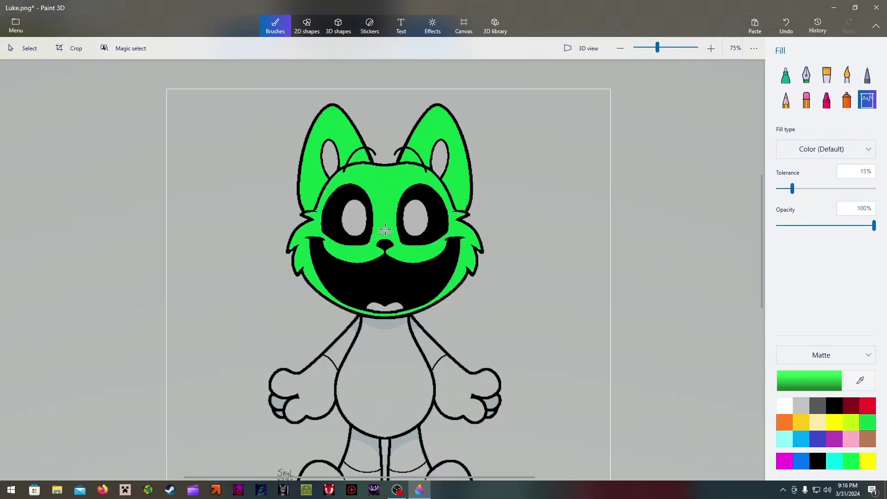
click(387, 378)
click(385, 356)
click(413, 389)
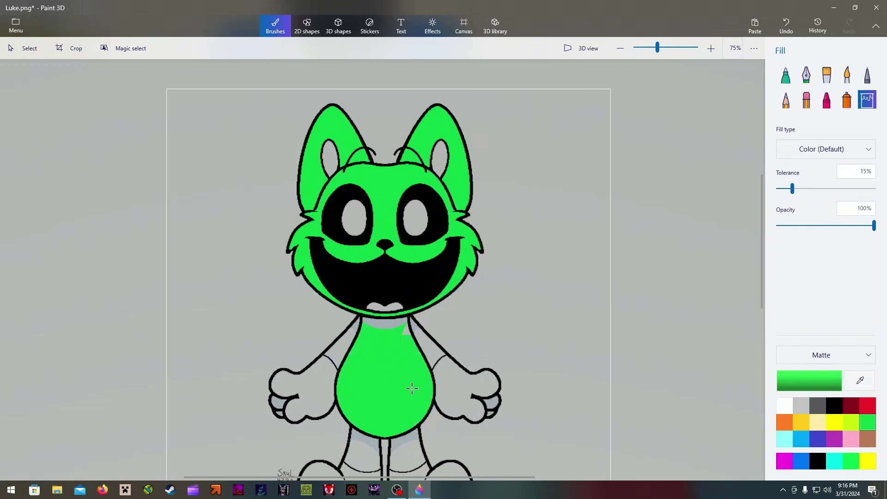
click(426, 345)
click(396, 326)
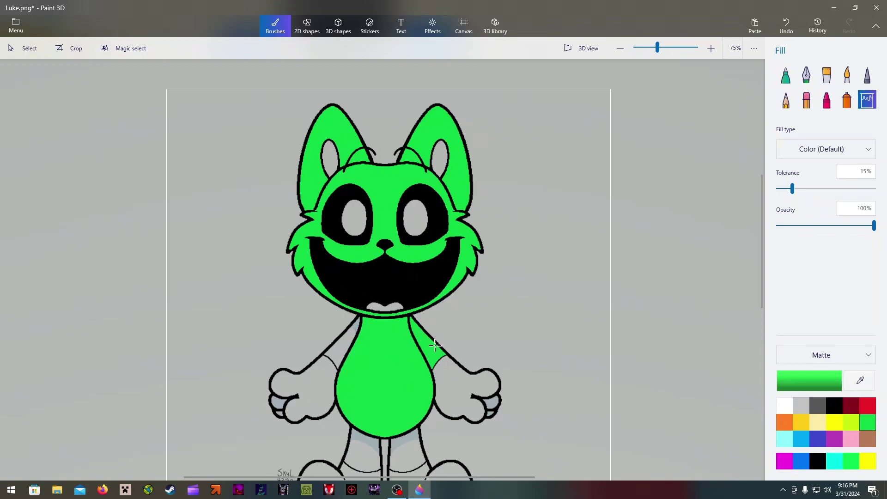
click(341, 348)
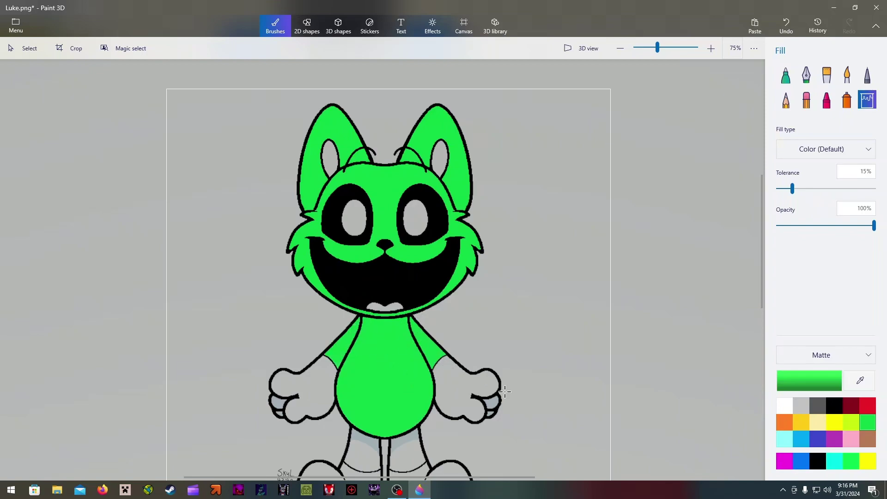
Fill both eyes with white and both inner ears with yellow.
click(783, 406)
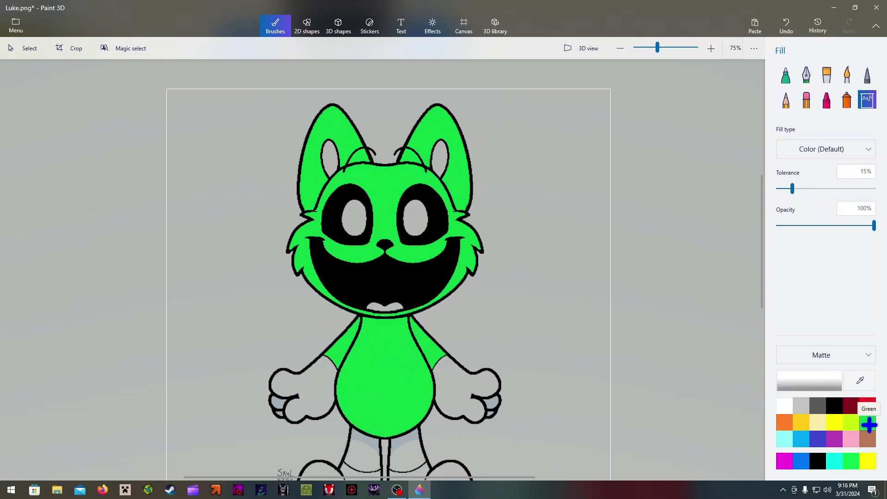
click(410, 222)
click(353, 216)
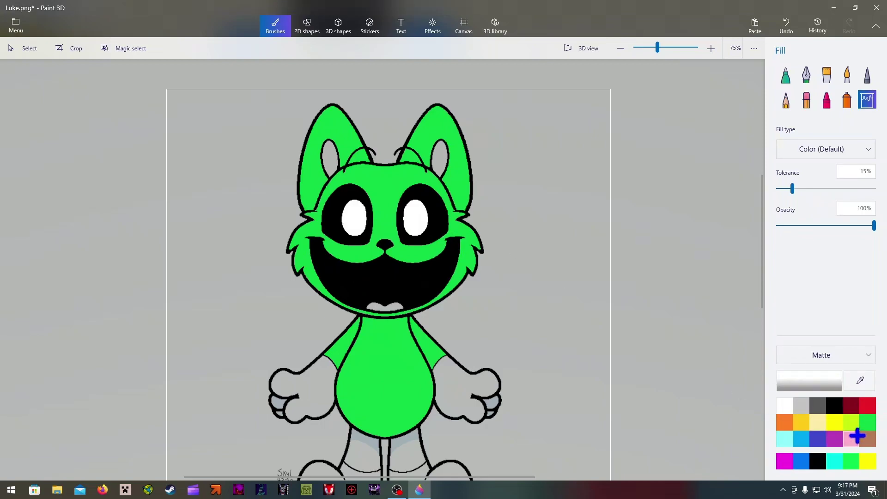
click(834, 422)
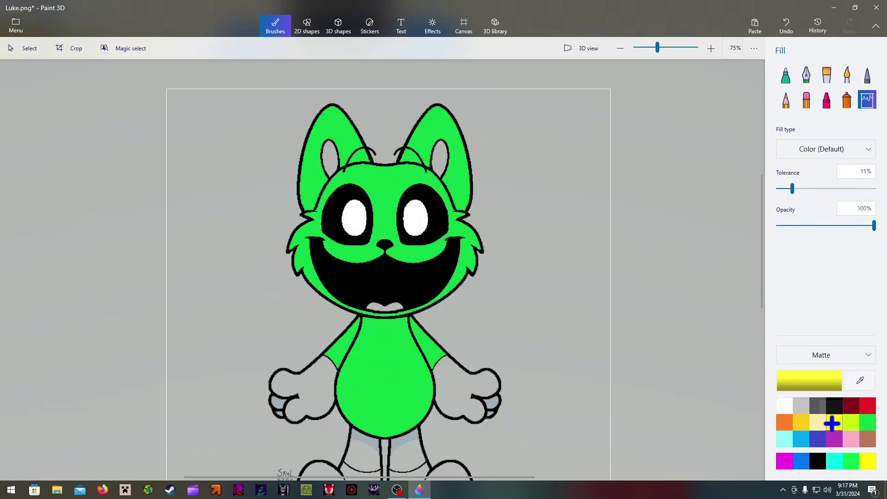
click(329, 159)
click(439, 158)
Fill the tongue inside the mouth with pink.
scroll(402, 270, up, 2)
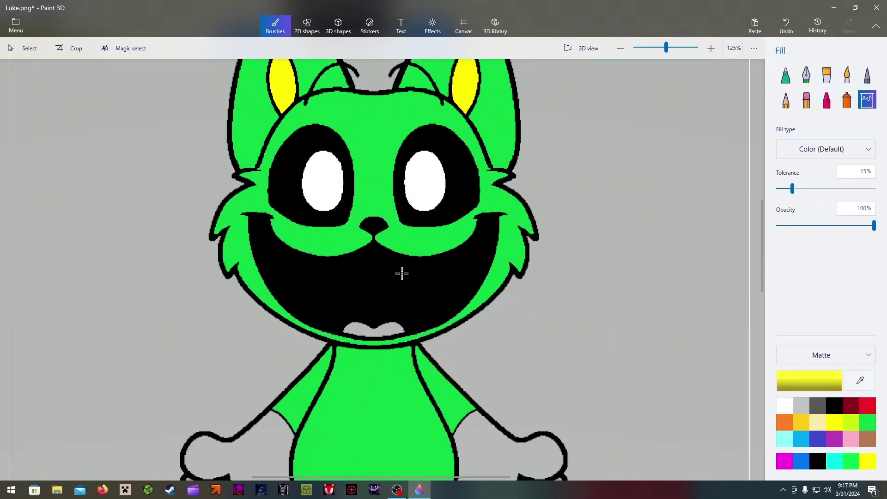
click(850, 439)
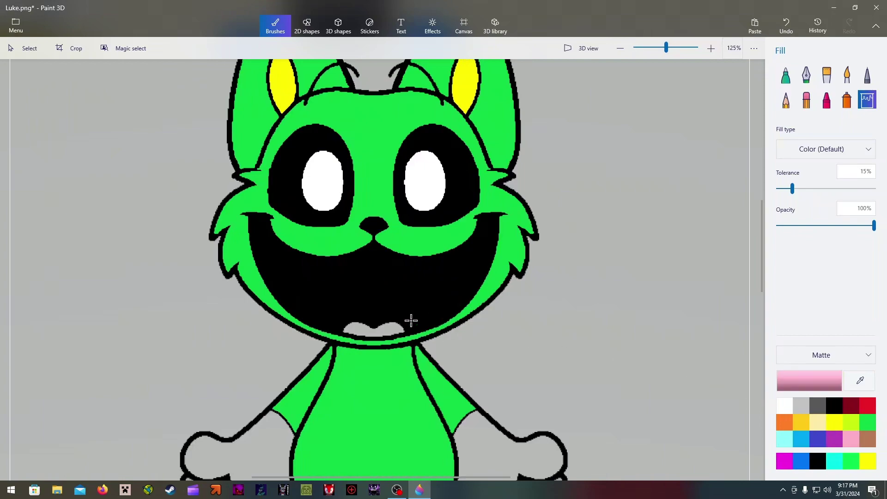
click(391, 330)
Draw a black 3-point curve, 10 px thick, arching over the nose with both ends on the mouth's upper edge.
scroll(412, 231, up, 3)
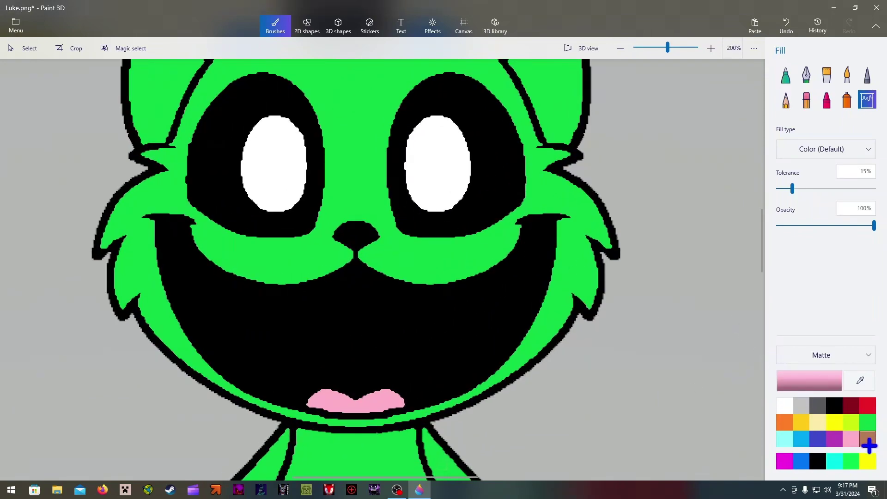
click(307, 25)
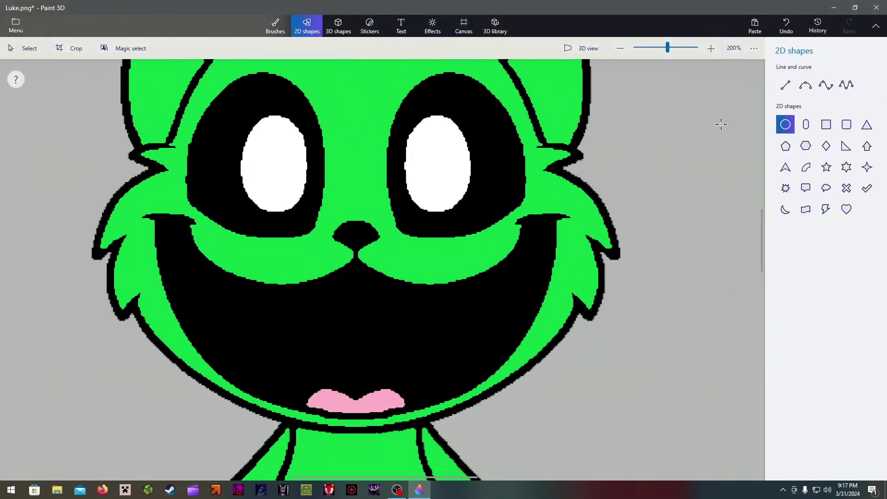
click(804, 88)
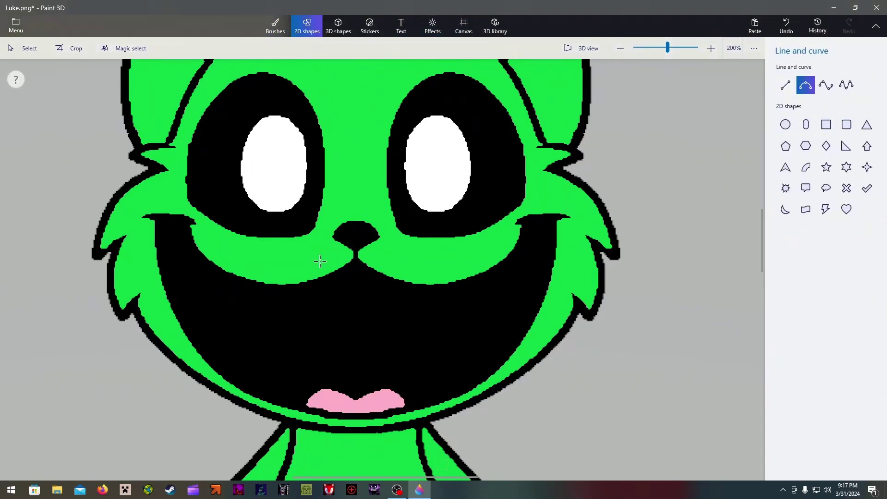
mouse_move(296, 273)
mouse_down()
mouse_move(339, 214)
mouse_move(375, 196)
mouse_move(422, 250)
mouse_move(430, 268)
mouse_move(411, 279)
mouse_up()
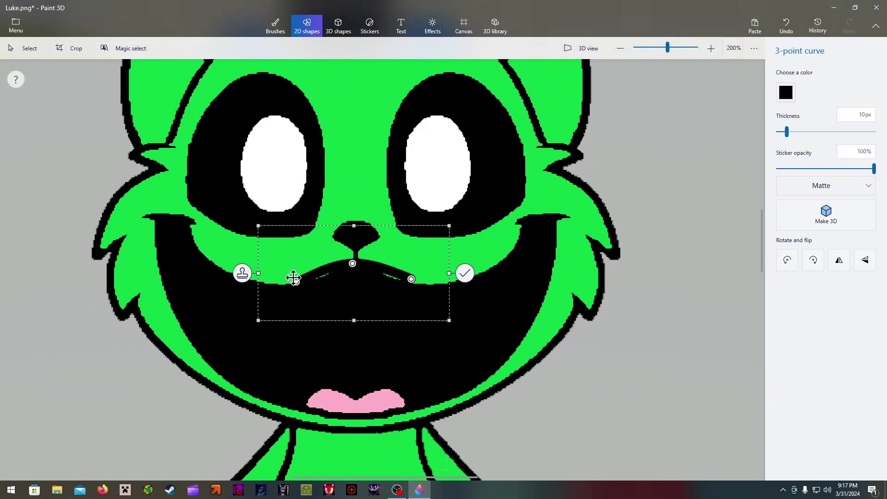
drag(352, 264, 352, 203)
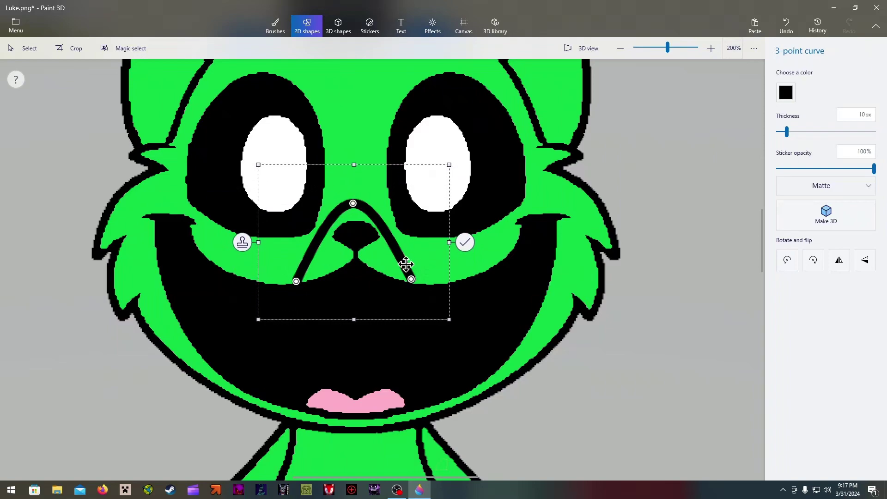
drag(411, 278, 414, 280)
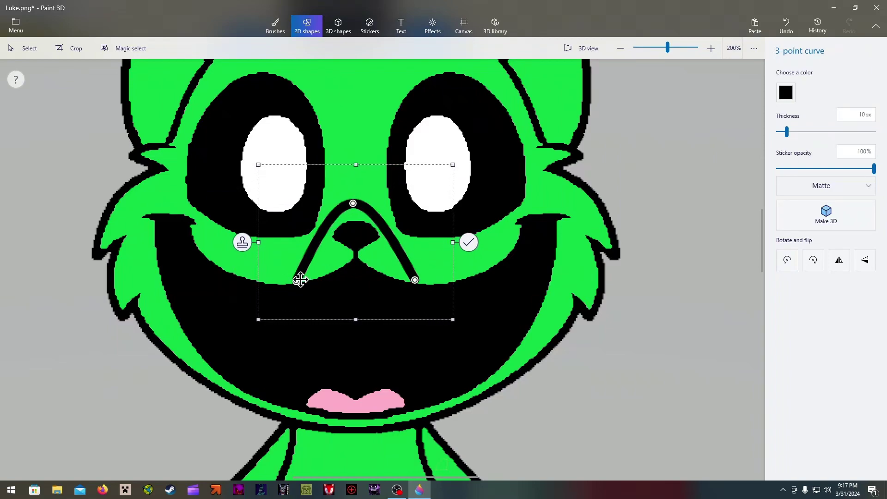
drag(298, 281, 293, 281)
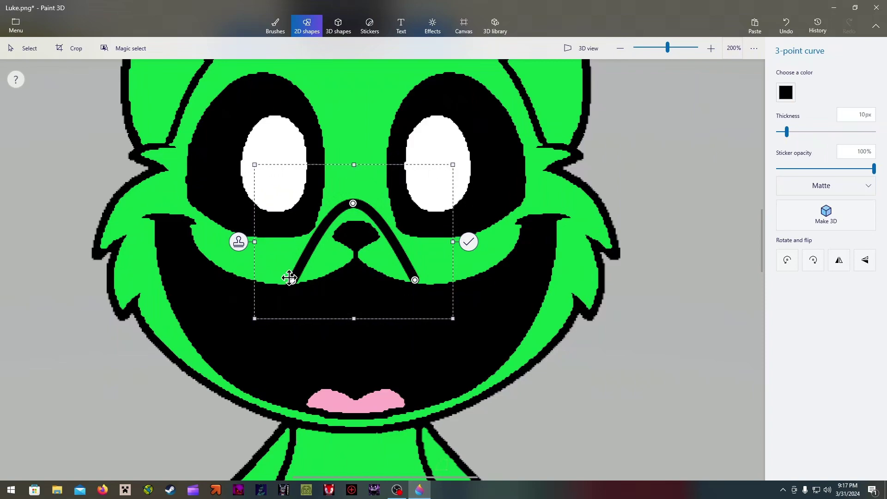
drag(353, 200, 352, 200)
click(559, 150)
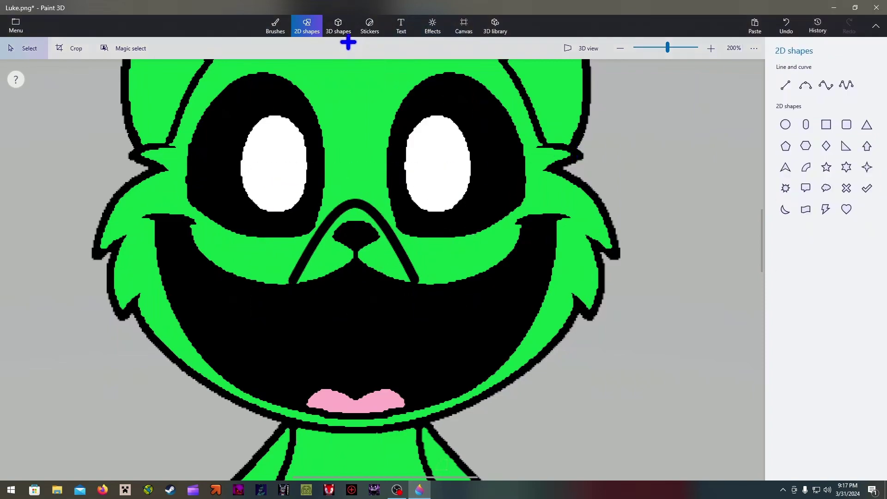
Mix a darker green, hex 019f2e, and fill the muzzle area under the nose curve with it.
key(b)
click(867, 422)
click(815, 382)
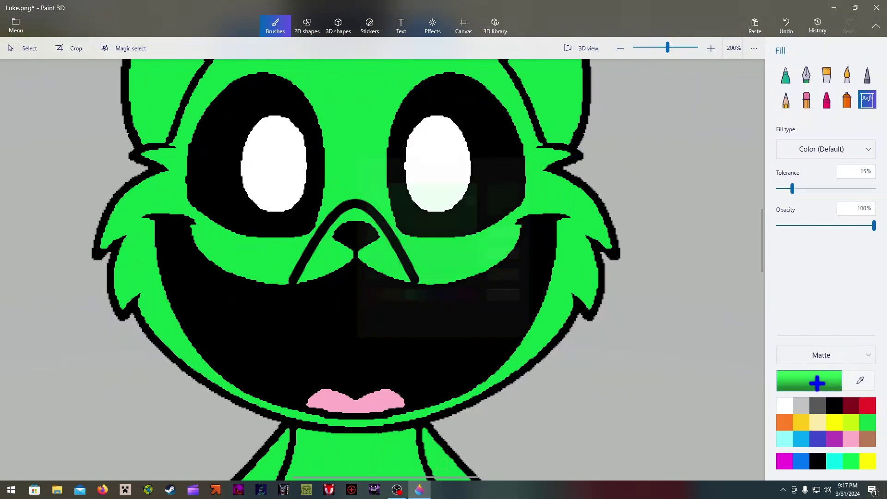
mouse_move(474, 203)
mouse_down()
mouse_move(477, 192)
mouse_move(485, 212)
mouse_up()
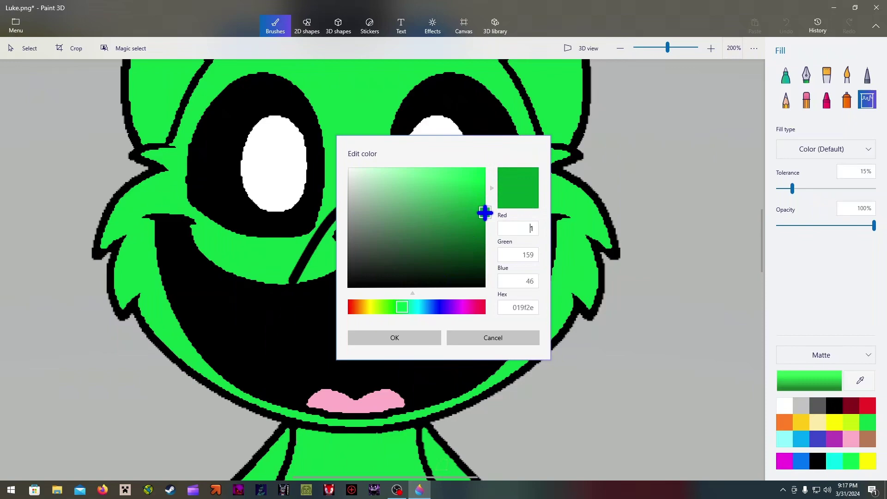
click(427, 340)
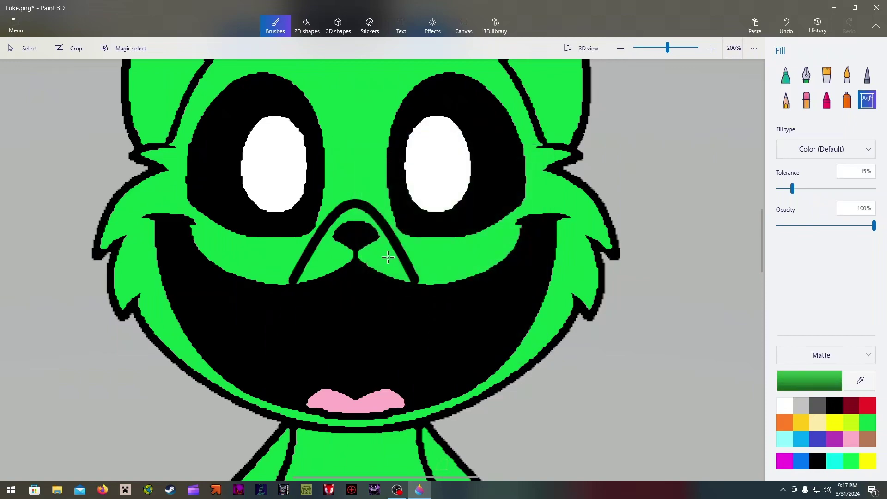
click(387, 258)
Fill both forearms and hands, including all the fingers, with the same dark green.
drag(763, 236, 762, 292)
click(555, 298)
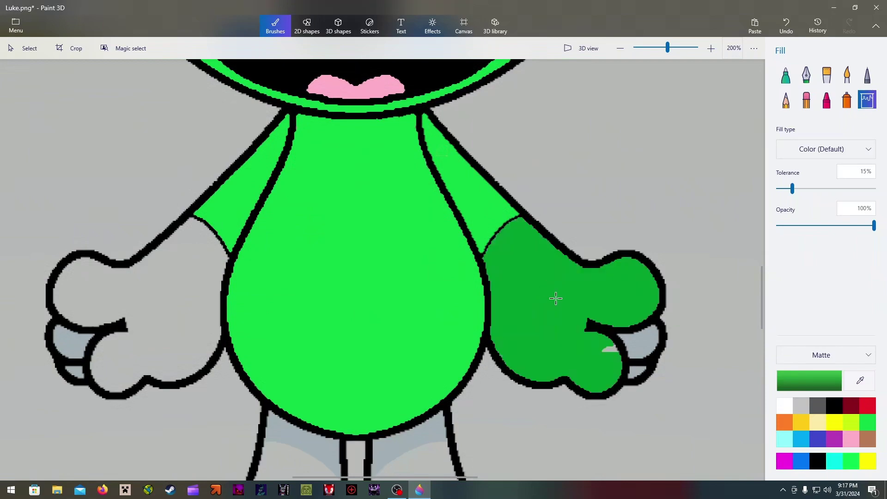
click(632, 342)
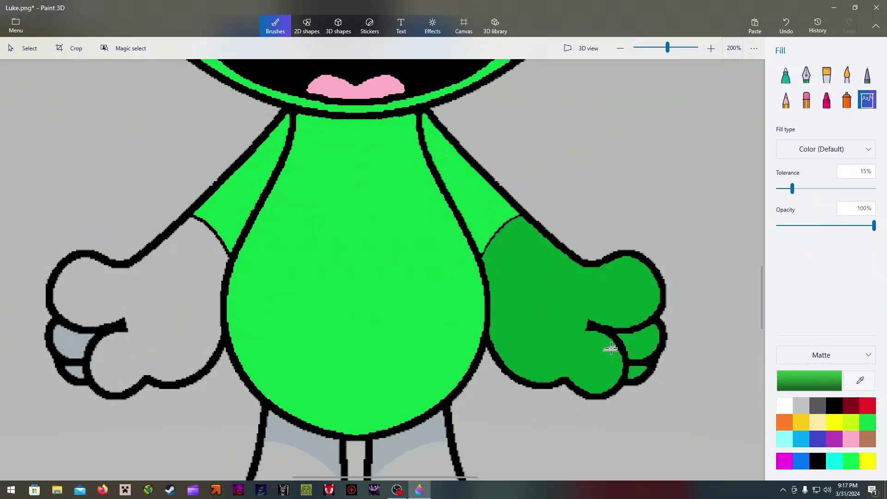
click(158, 314)
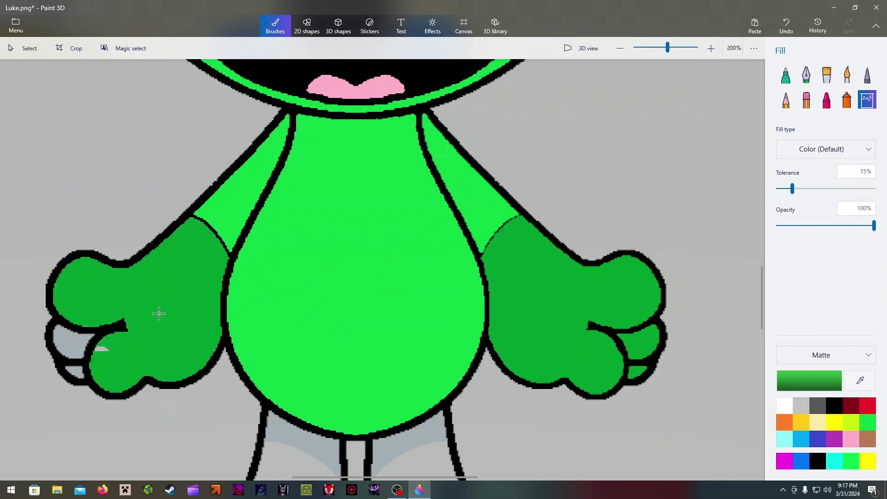
click(76, 347)
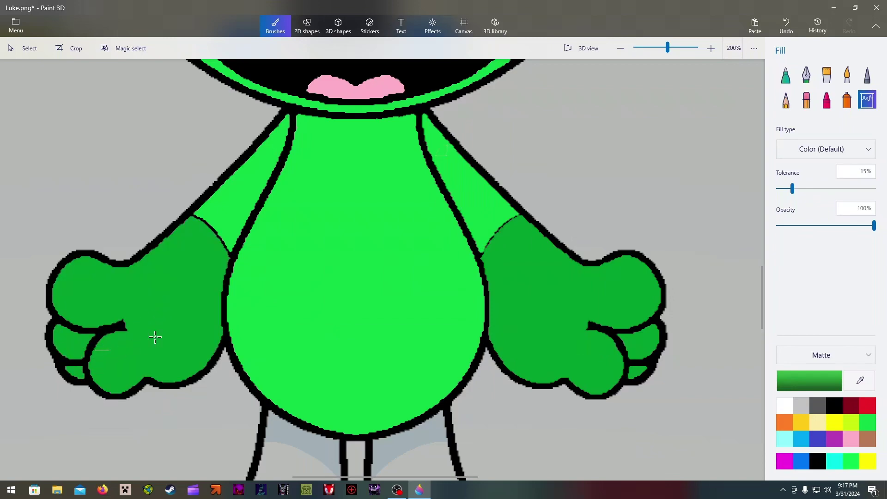
Fill both upper legs, including their shaded areas, with the bright body green.
drag(756, 278, 758, 307)
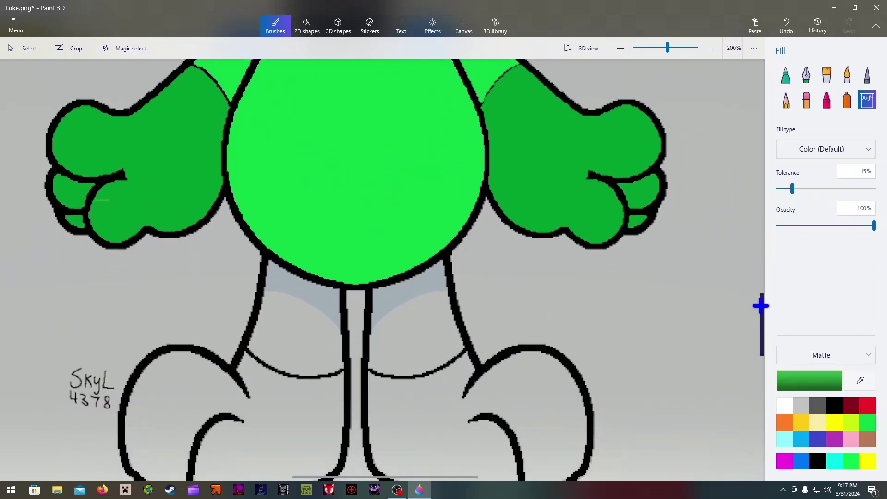
click(851, 460)
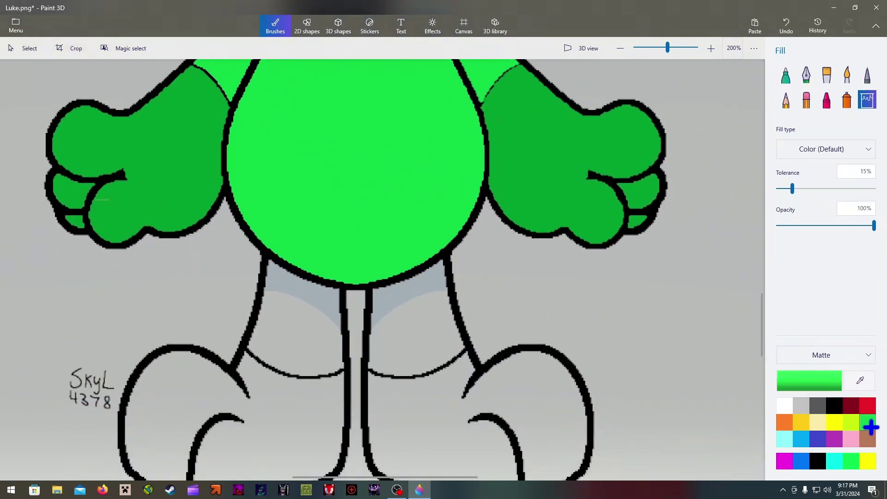
click(419, 340)
click(414, 326)
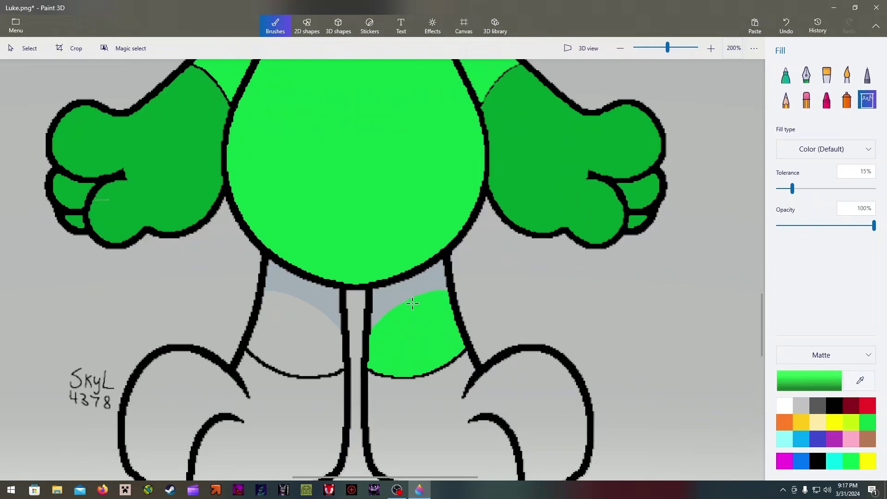
click(412, 301)
click(320, 308)
click(316, 335)
click(312, 322)
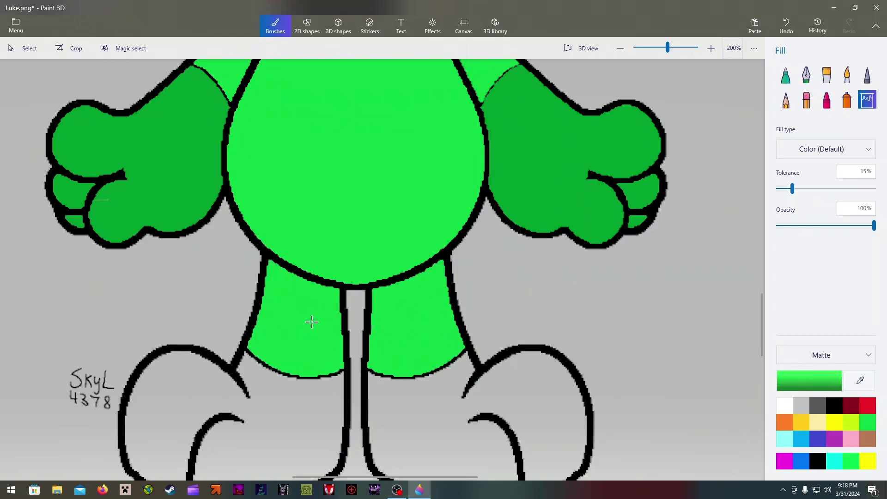
Mix a slightly darker green and fill both lower legs and feet with it.
click(806, 390)
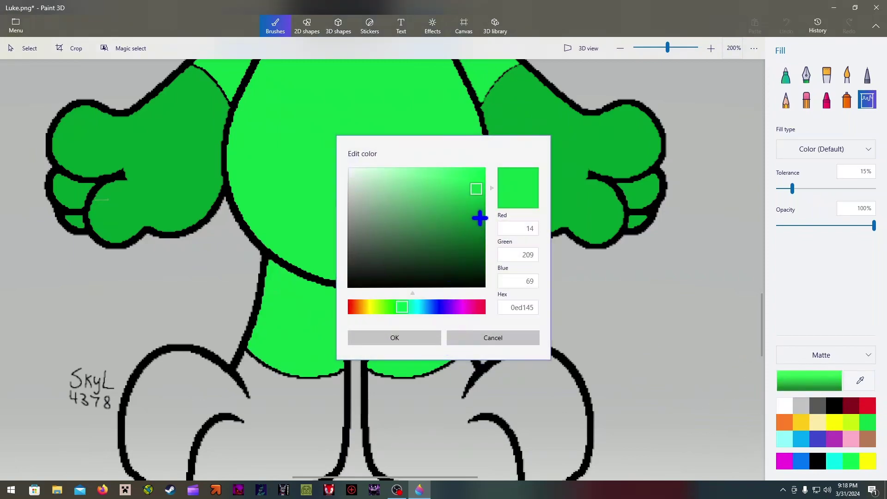
click(480, 204)
click(434, 338)
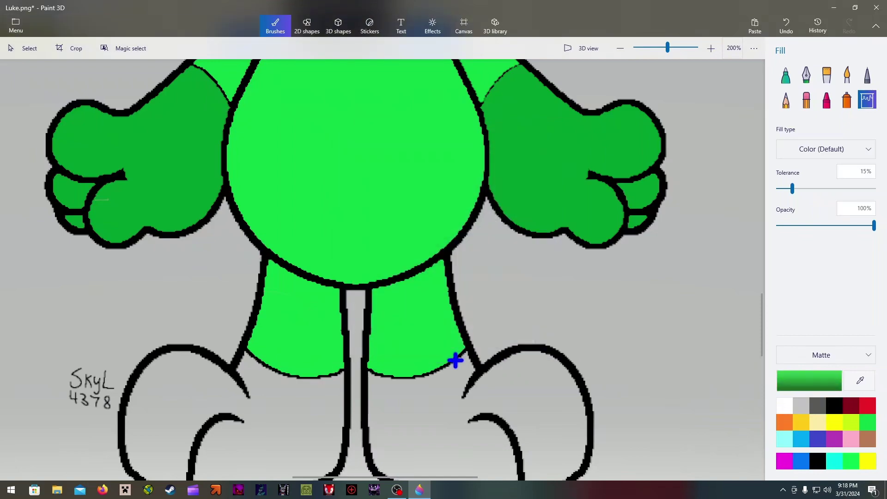
click(440, 416)
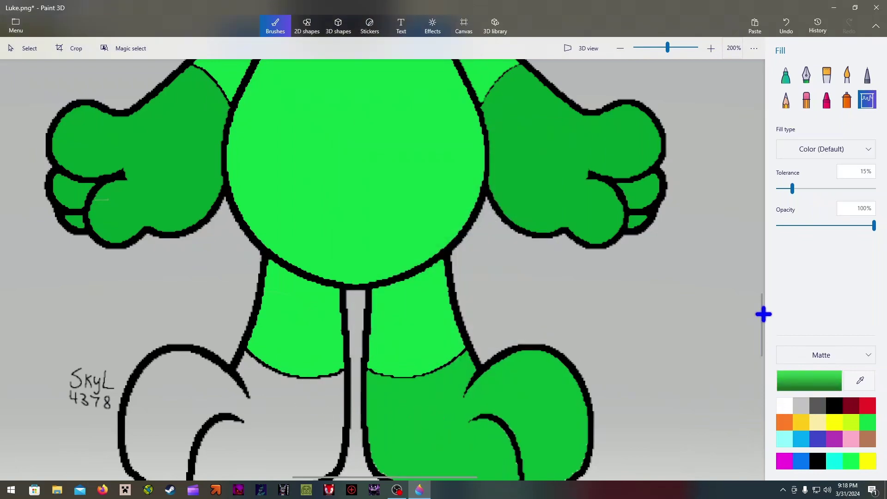
drag(762, 316, 763, 327)
click(282, 352)
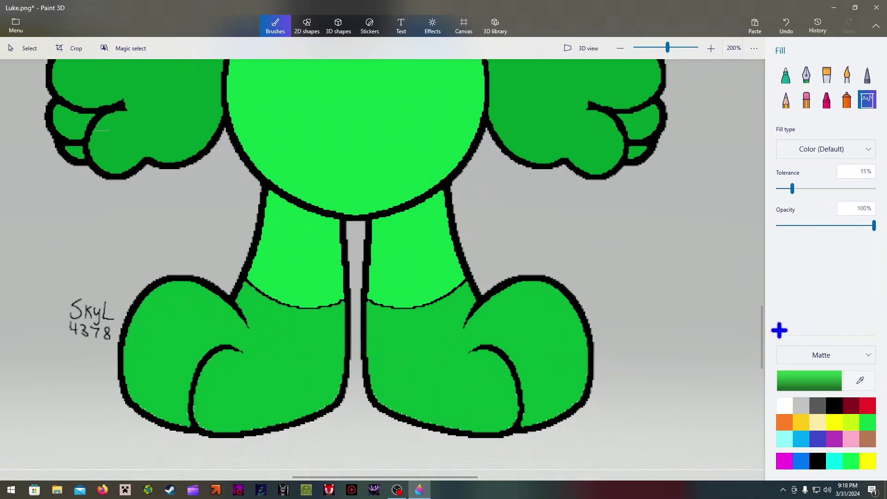
Mix a vivid green, hex 04ff4b, and fill the white of the eye on the picture's right with it.
drag(759, 329, 761, 280)
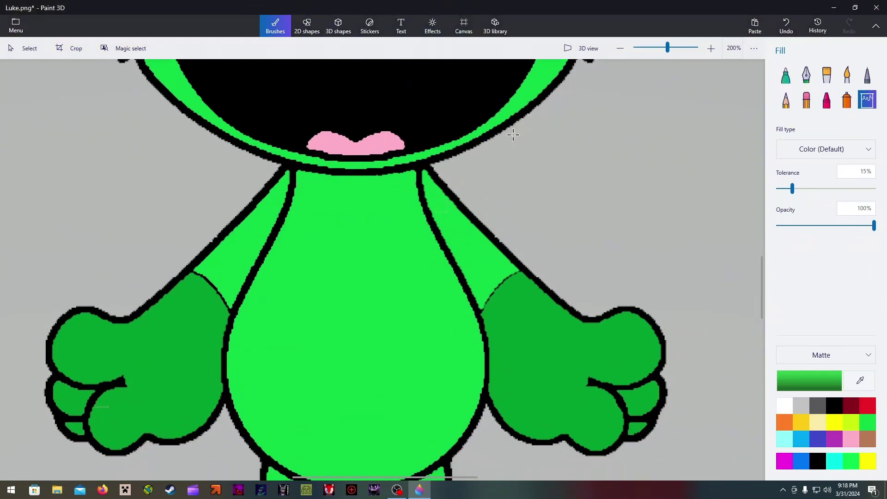
drag(761, 283, 761, 226)
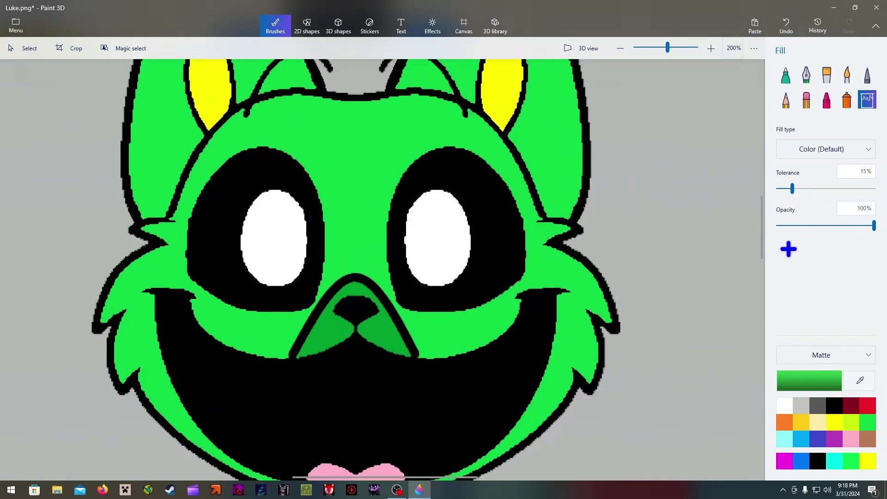
click(812, 382)
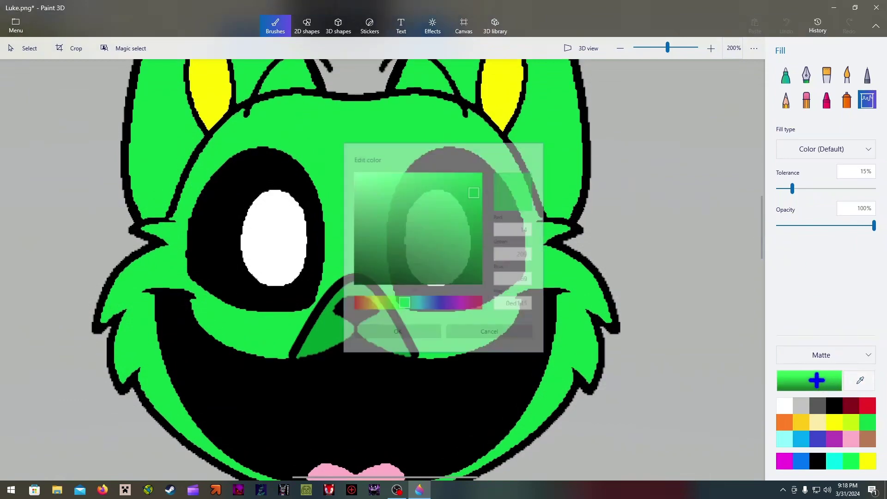
drag(475, 184, 485, 162)
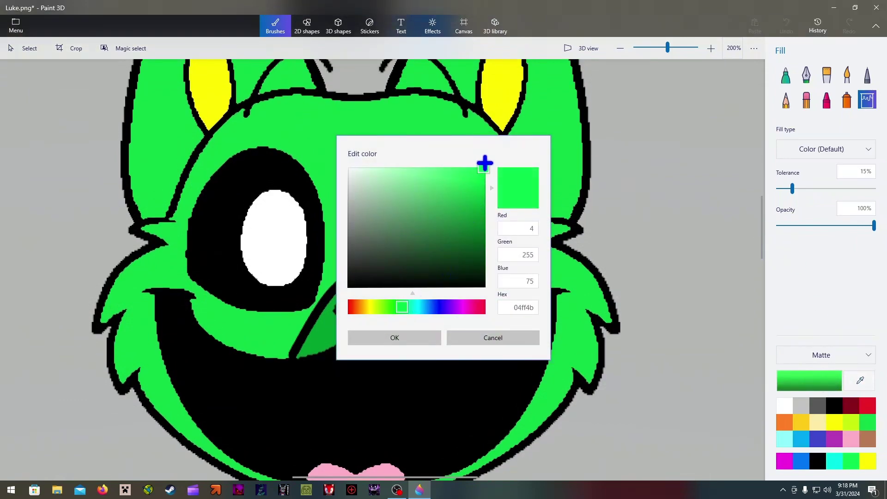
click(407, 335)
click(431, 241)
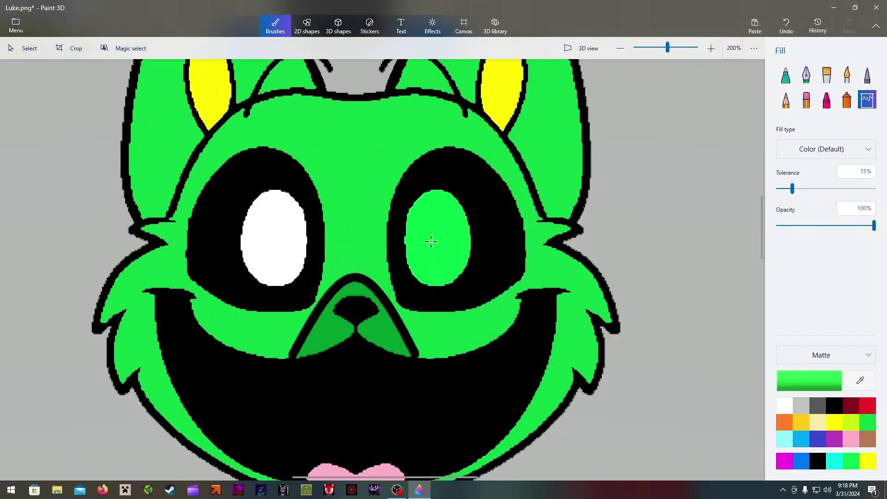
Draw an unfilled circle with a 10px black outline over the white eye, making it round and centring it within the eye socket.
drag(455, 475, 425, 475)
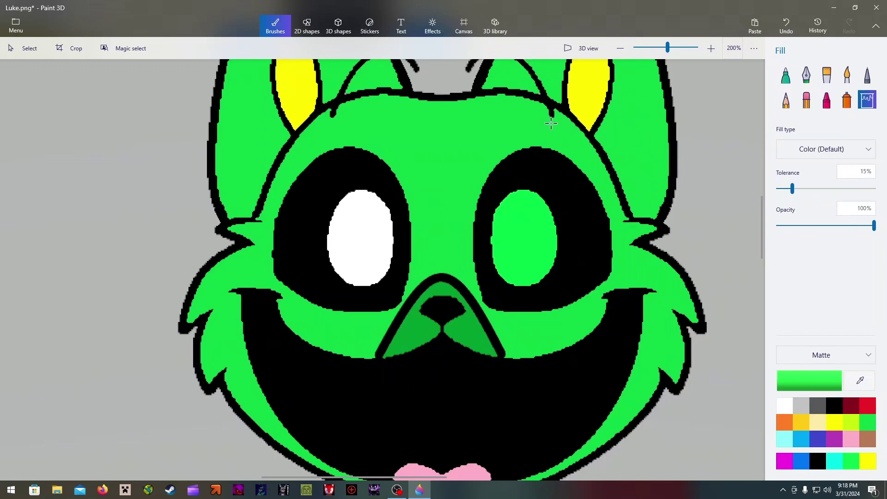
click(307, 25)
click(803, 86)
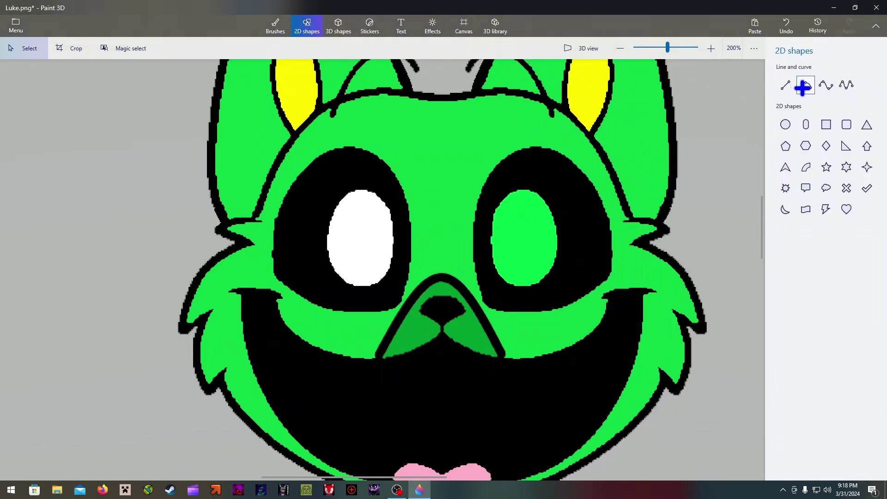
click(785, 124)
mouse_move(349, 194)
mouse_down()
mouse_move(382, 279)
mouse_move(403, 290)
mouse_up()
drag(349, 242, 325, 238)
drag(365, 195, 357, 188)
drag(398, 238, 397, 238)
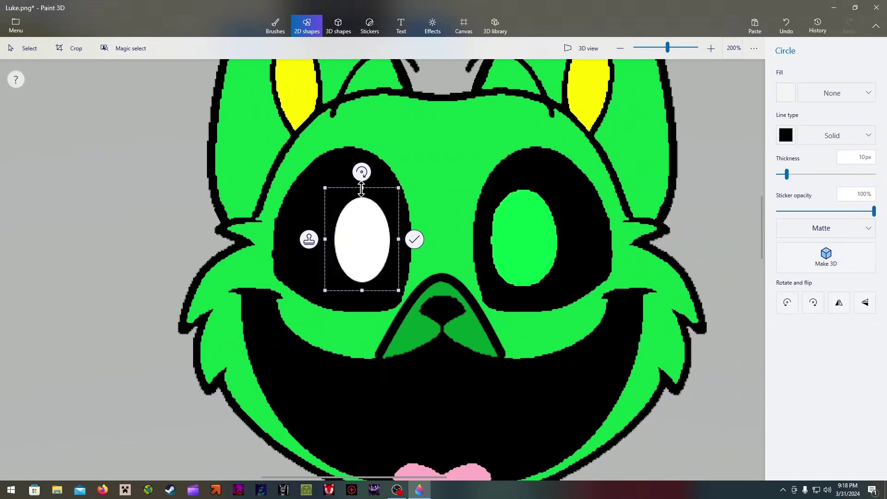
drag(362, 208, 361, 208)
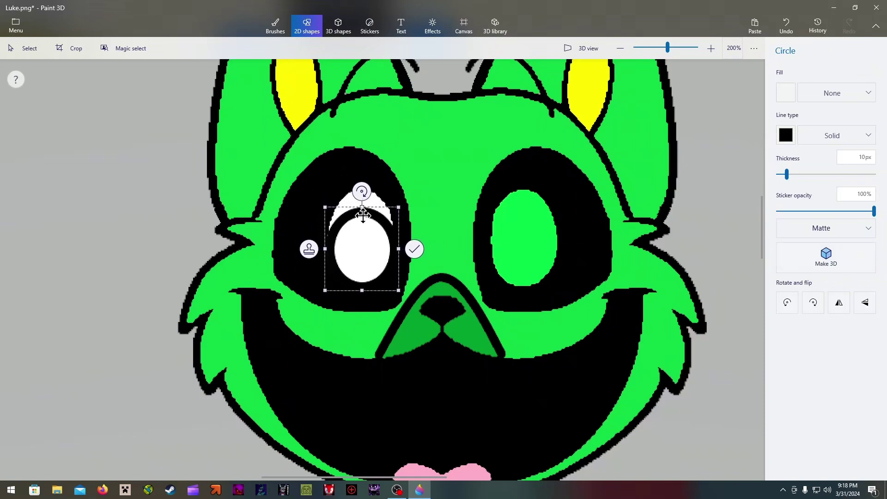
drag(368, 260, 369, 250)
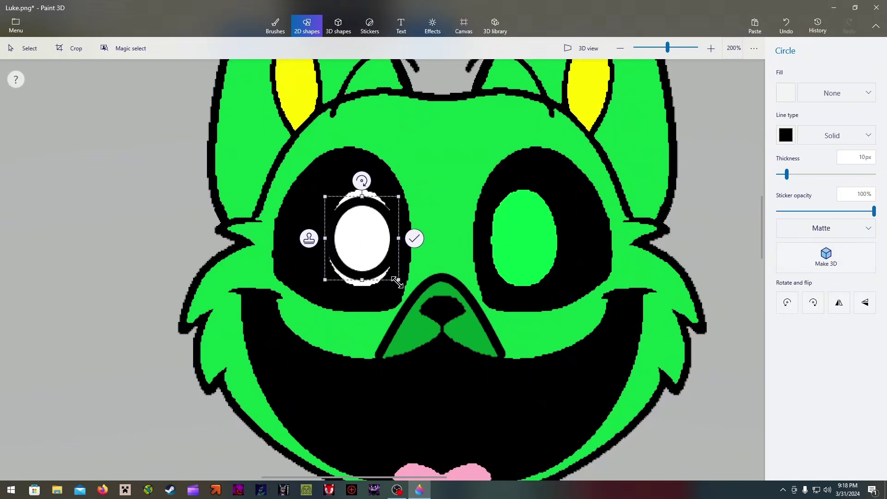
drag(397, 282, 374, 249)
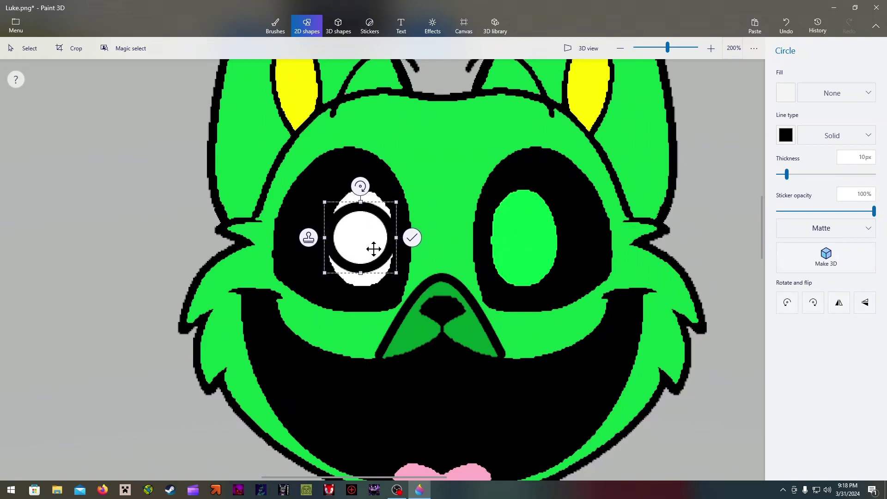
click(445, 155)
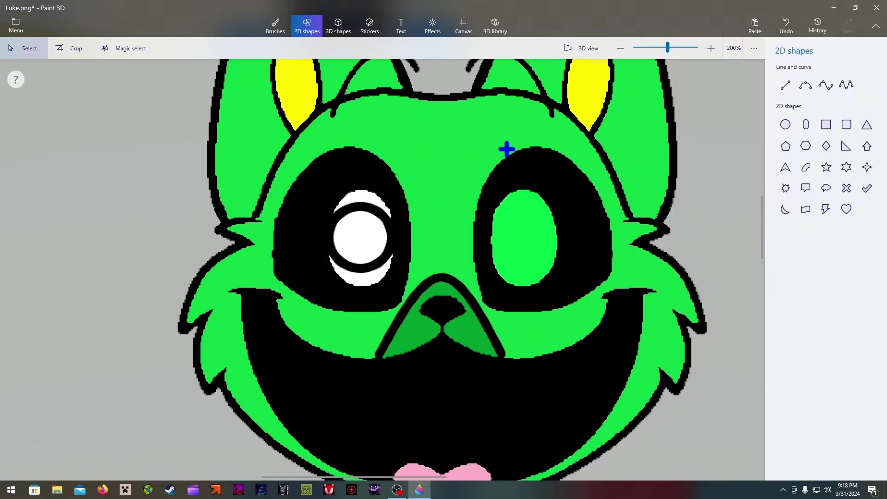
Draw a smaller unfilled circle with a 10px black outline at the centre of the eye's ring as a pupil.
click(785, 124)
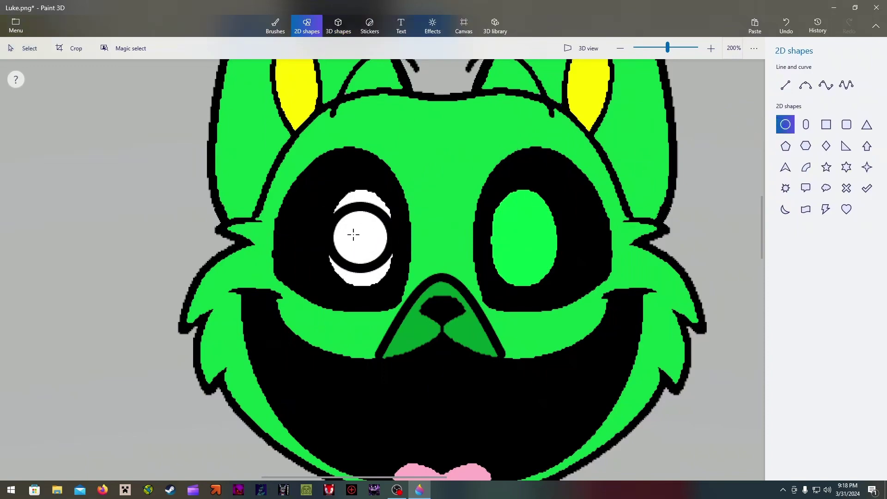
scroll(353, 235, up, 5)
drag(337, 194, 451, 309)
drag(406, 251, 392, 247)
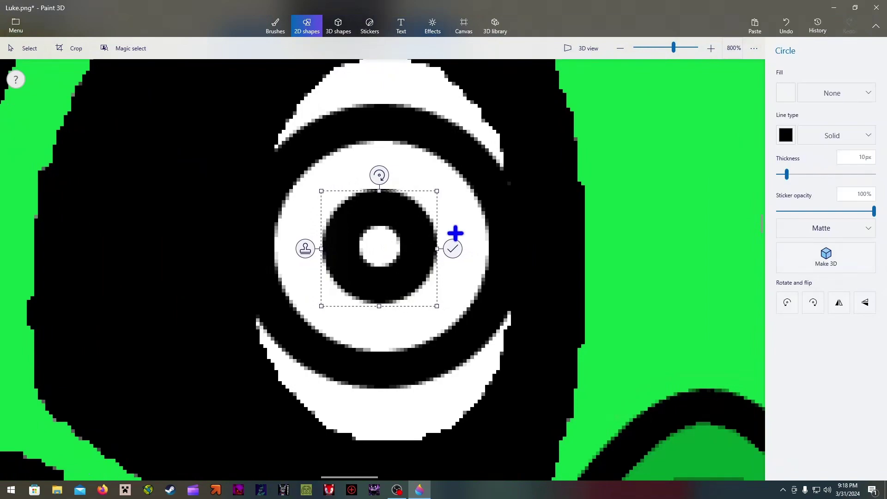
click(586, 176)
Fill the leftover white areas of the eye above and below the outer ring with black.
click(275, 26)
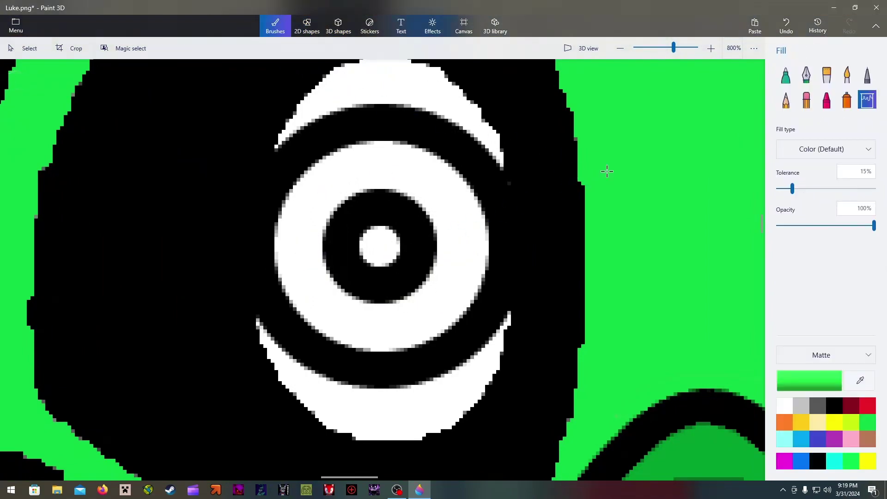
click(836, 404)
click(450, 104)
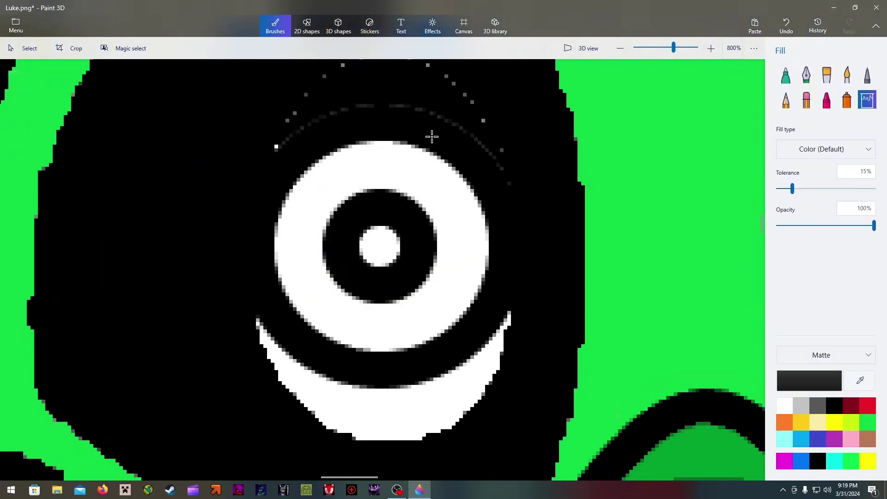
click(431, 97)
click(453, 387)
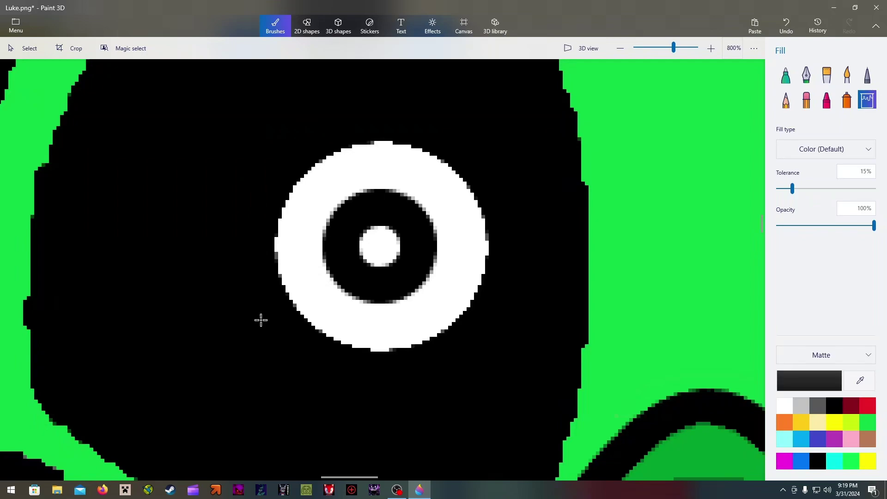
Draw a 10px straight line across the upper arm on the picture's left, just above the forearm boundary, and colour it white.
scroll(406, 255, down, 6)
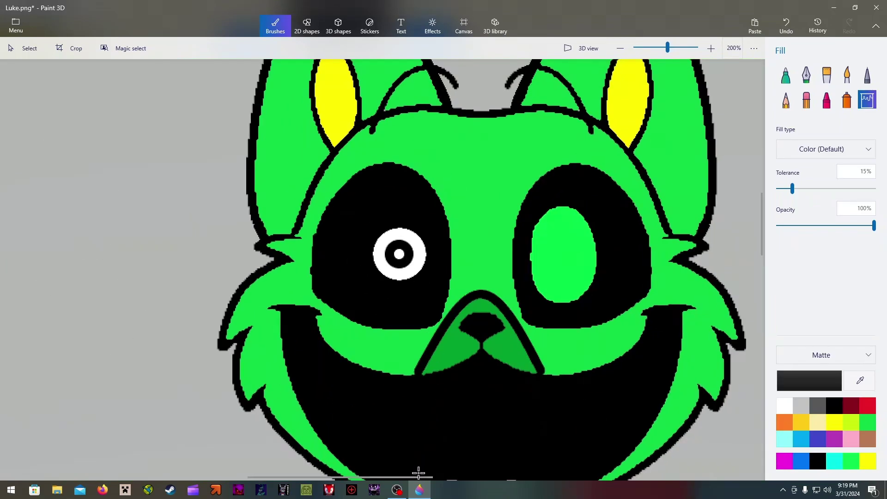
drag(418, 472, 456, 475)
scroll(524, 365, down, 1)
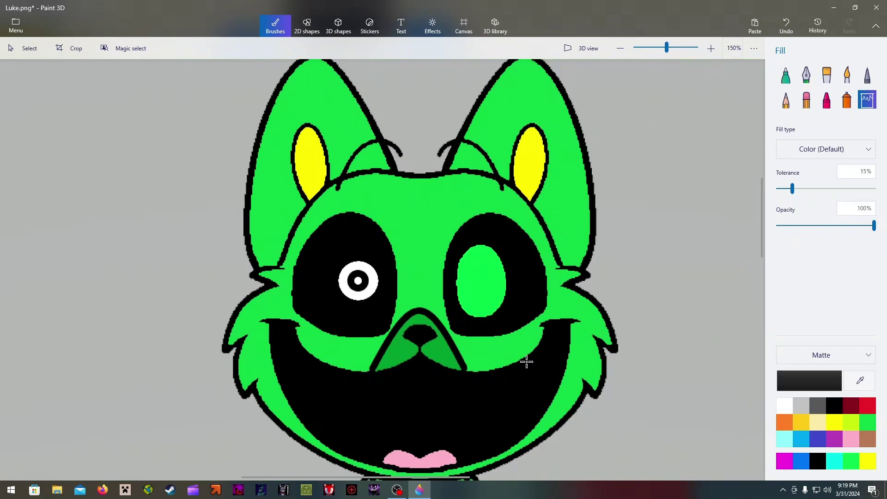
drag(761, 231, 761, 274)
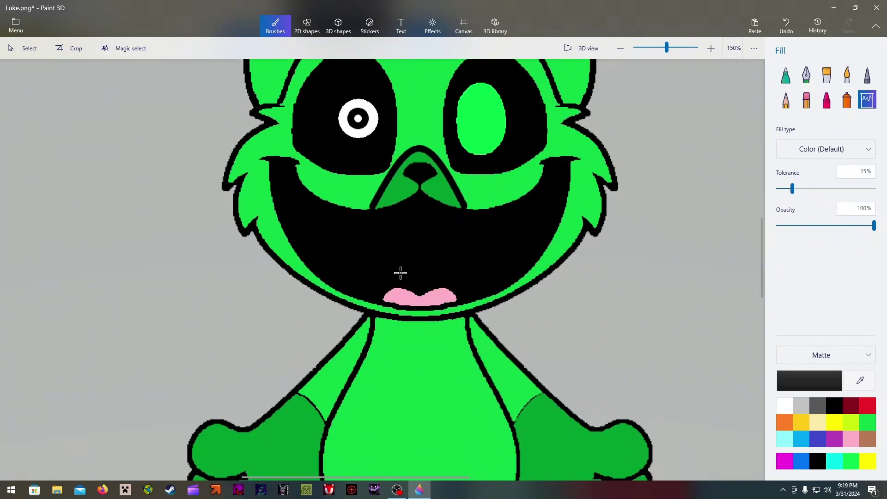
scroll(400, 273, down, 1)
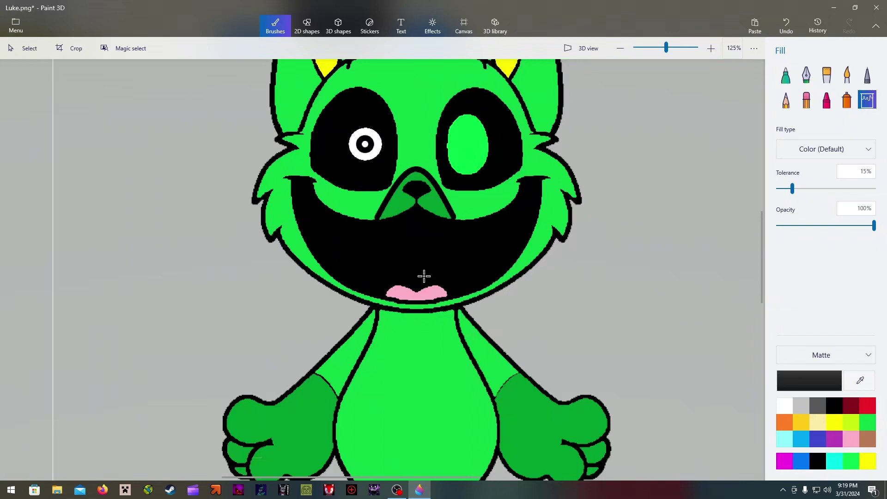
click(307, 25)
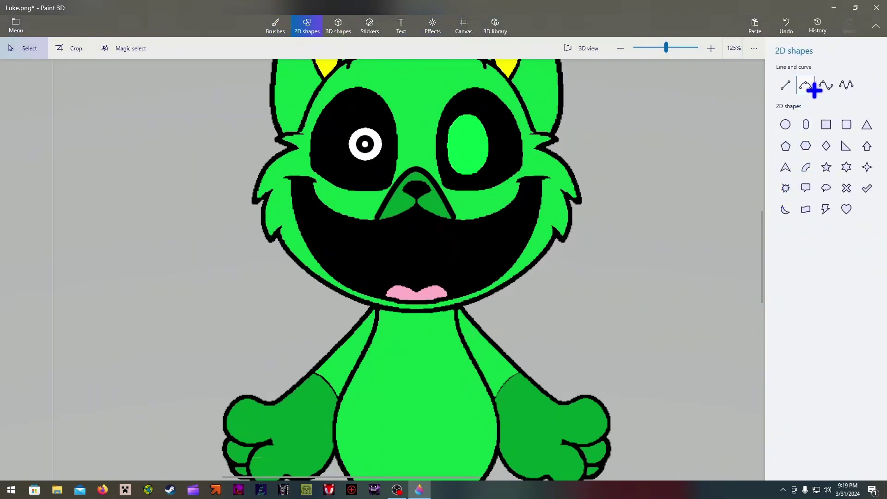
click(785, 86)
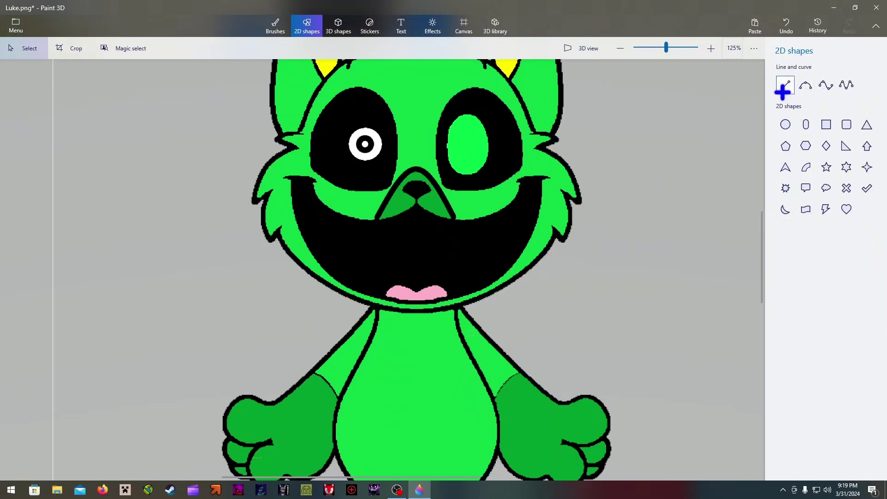
drag(351, 368, 352, 370)
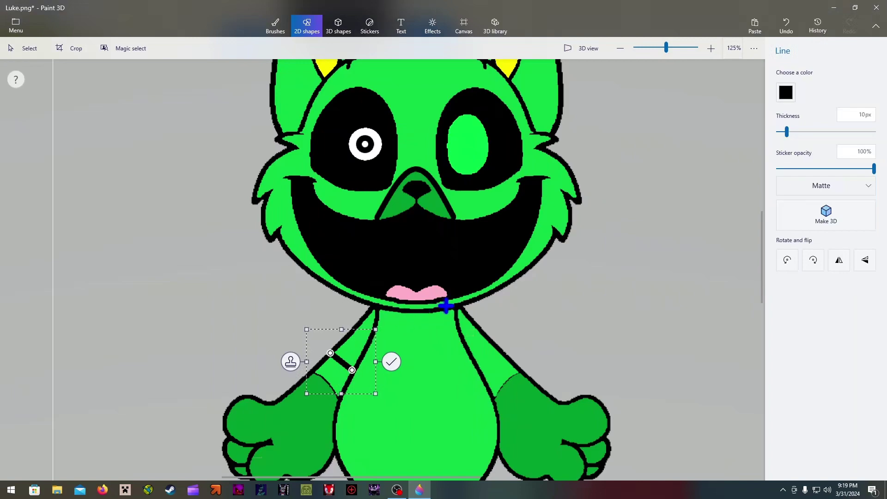
click(785, 92)
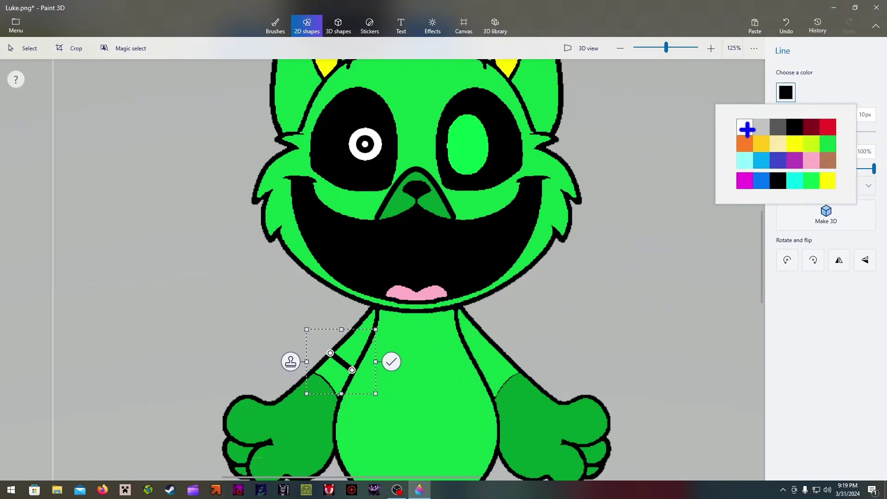
click(745, 127)
click(526, 253)
Draw a second white line across the same arm nearer the shoulder and fill the area between the two lines with white.
click(784, 86)
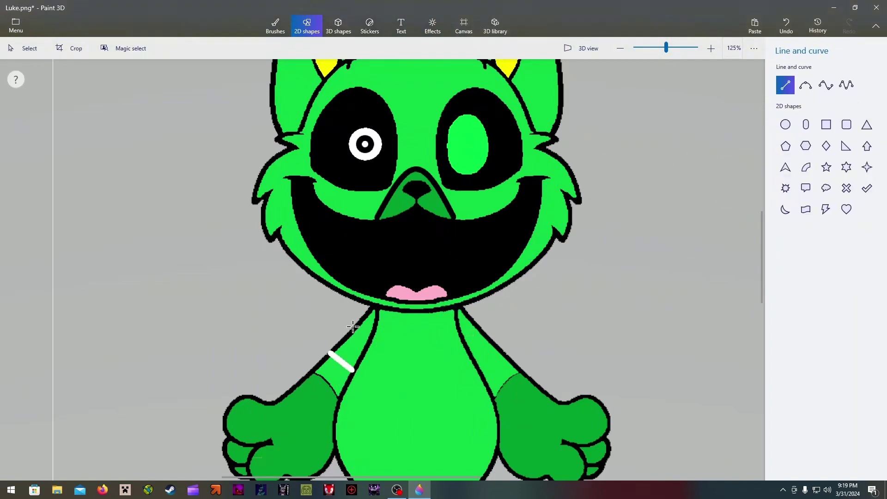
drag(351, 329, 368, 337)
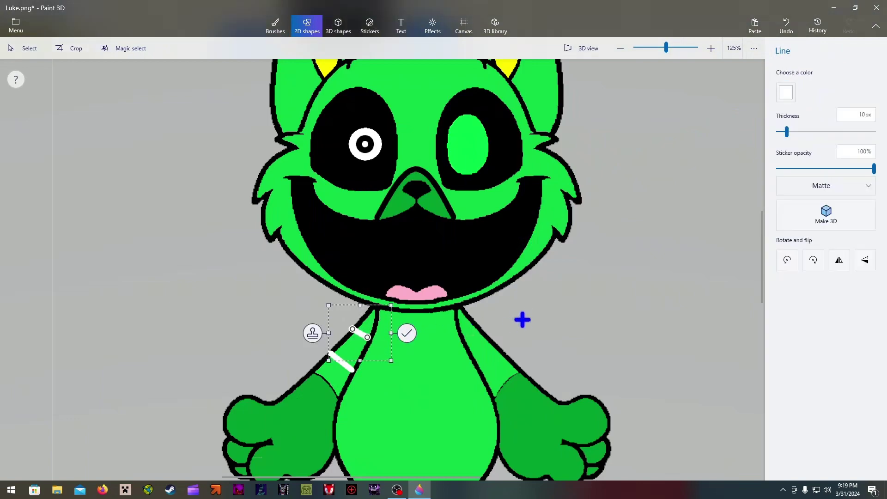
click(523, 317)
click(275, 26)
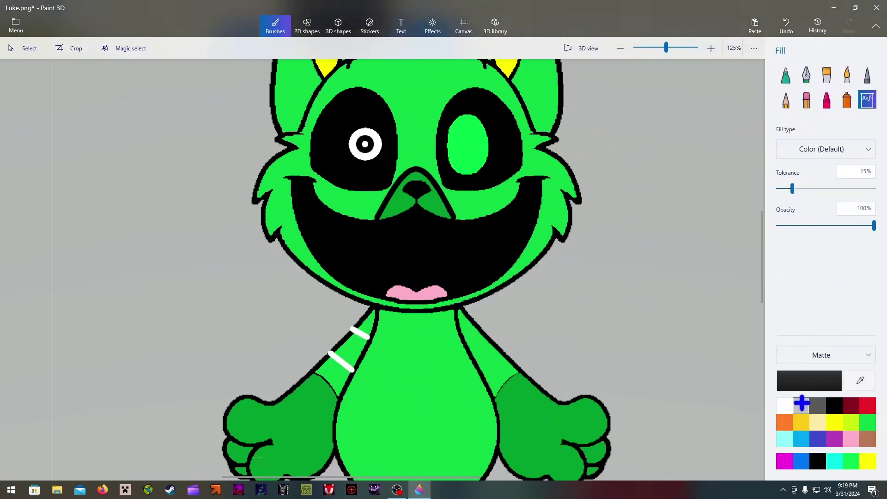
click(784, 406)
click(351, 350)
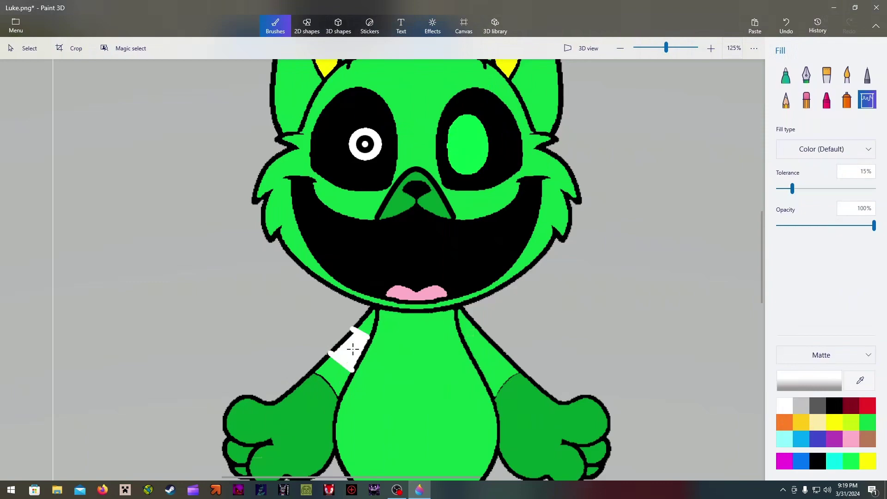
Cover the black arm outline along the white band's outer and inner edges with straight 10px white lines.
scroll(351, 342, up, 6)
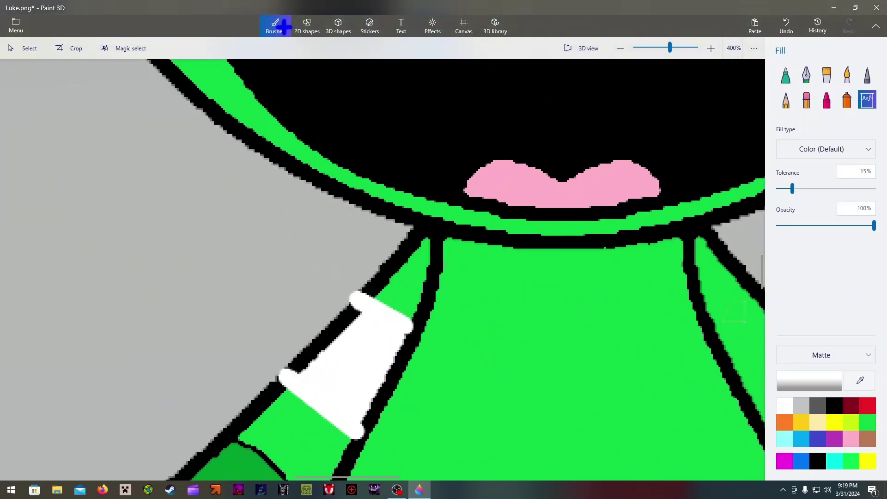
click(305, 25)
click(786, 85)
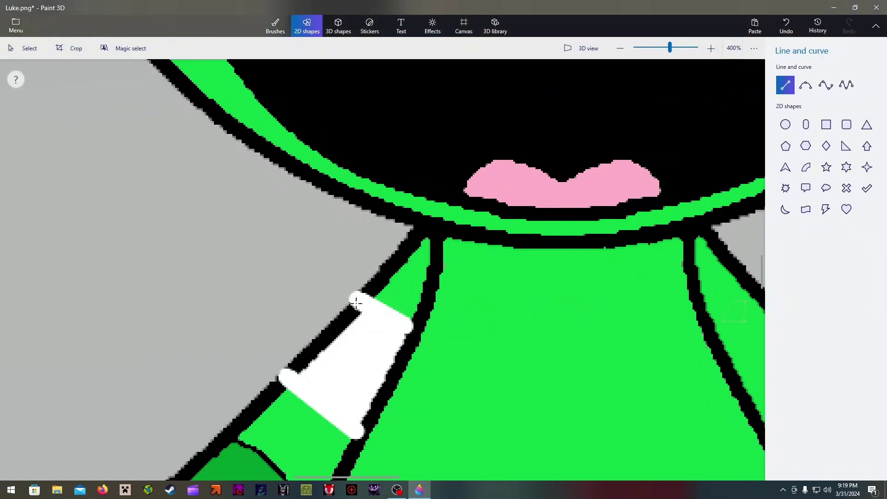
drag(356, 303, 290, 375)
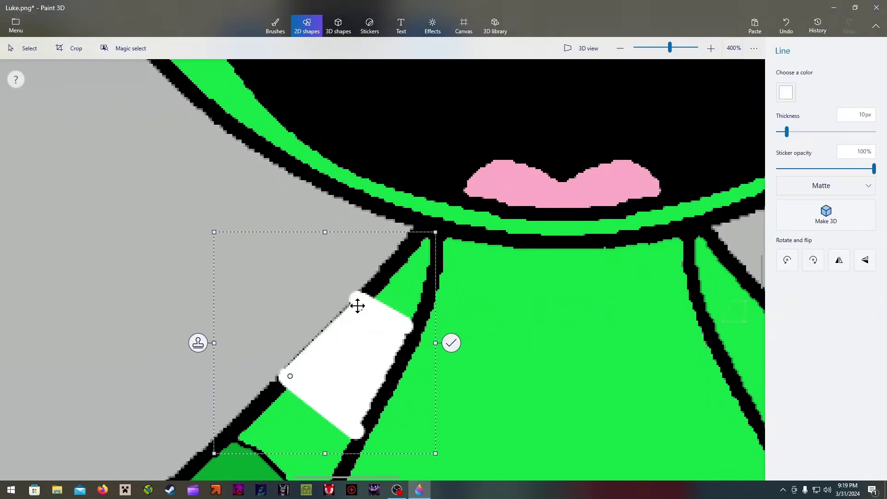
drag(356, 302, 360, 301)
drag(290, 376, 287, 372)
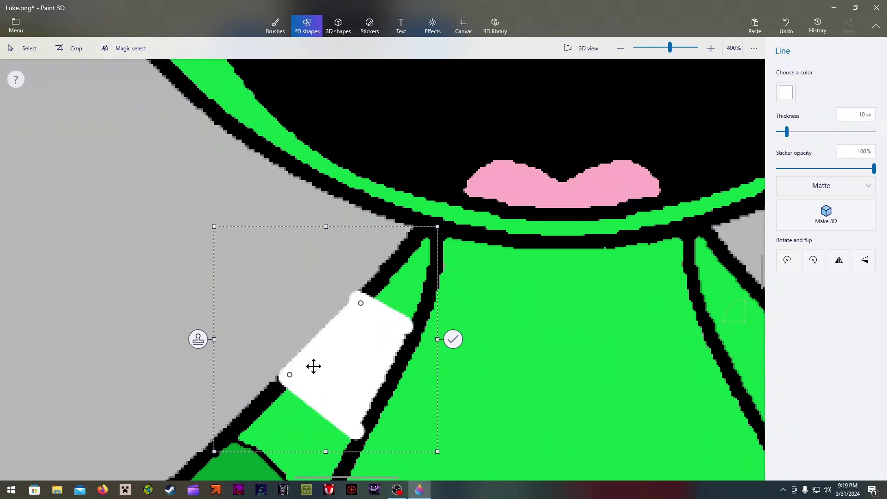
click(509, 296)
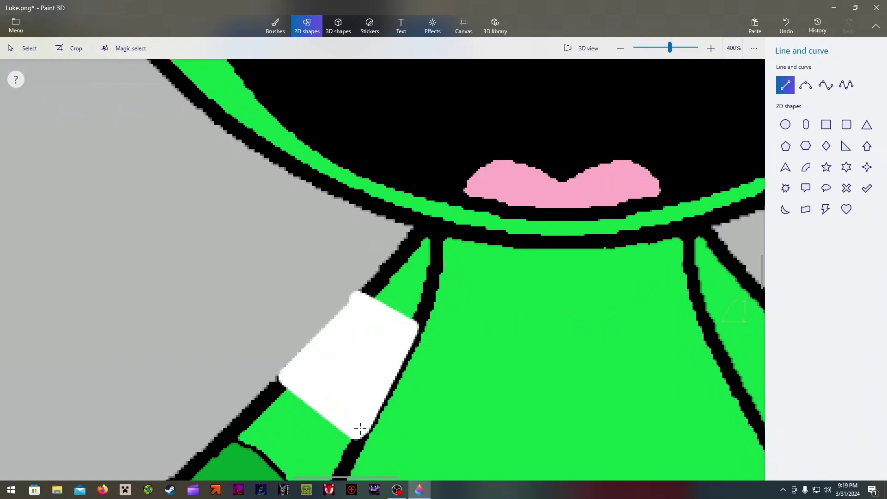
drag(357, 432, 358, 432)
click(244, 254)
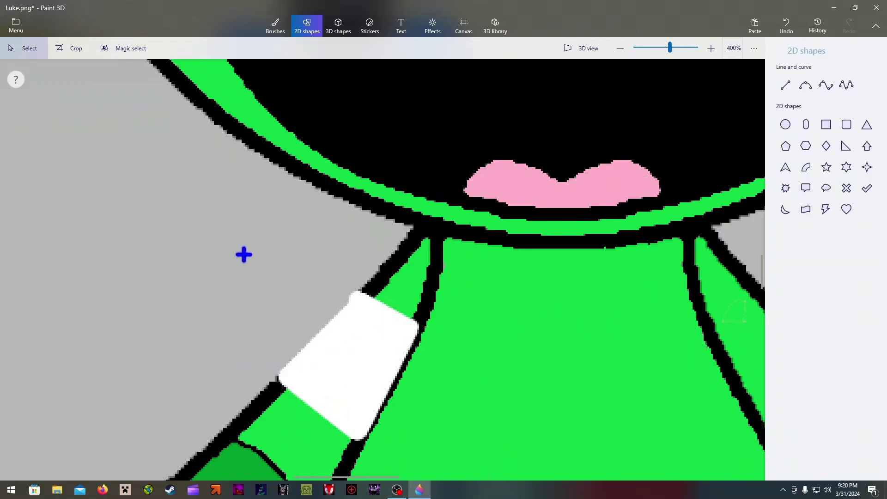
Draw a 10px straight brown line across the middle of the upper leg on the picture's right.
click(277, 26)
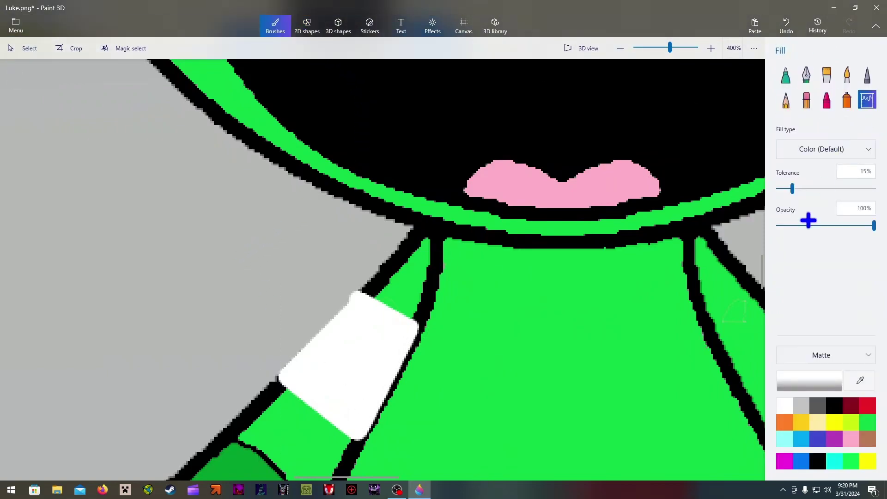
scroll(342, 354, down, 5)
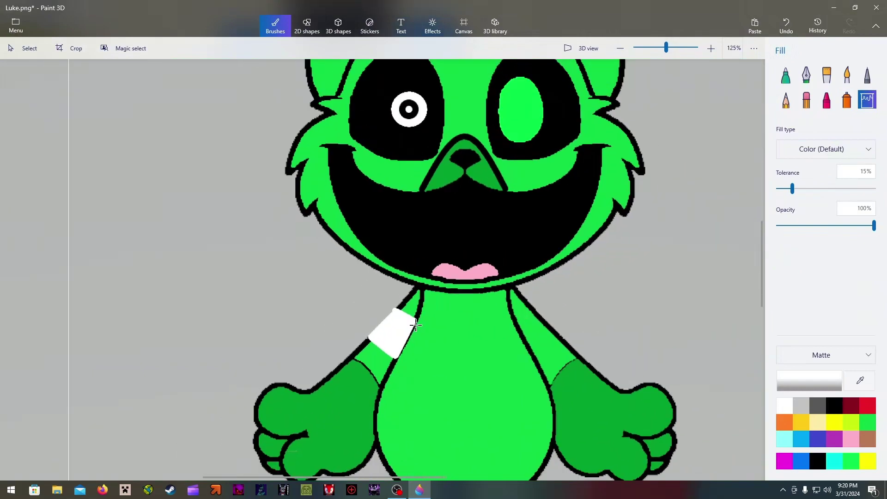
drag(430, 476, 474, 458)
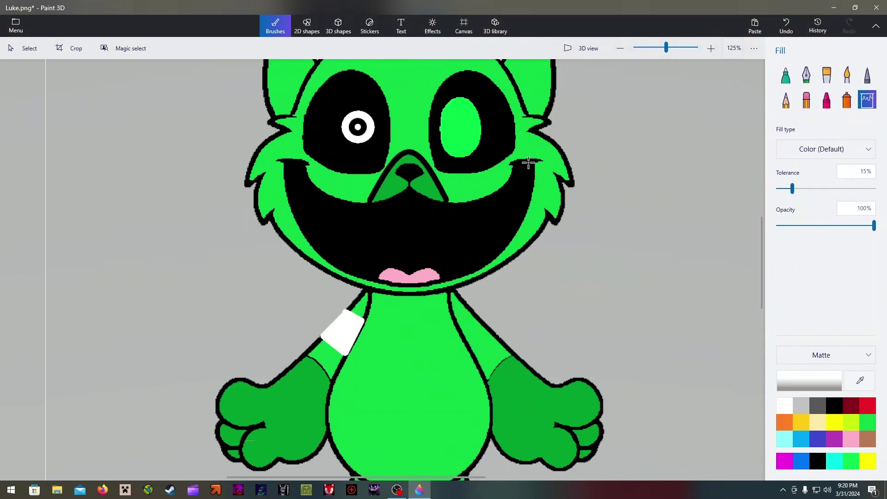
drag(756, 241, 760, 319)
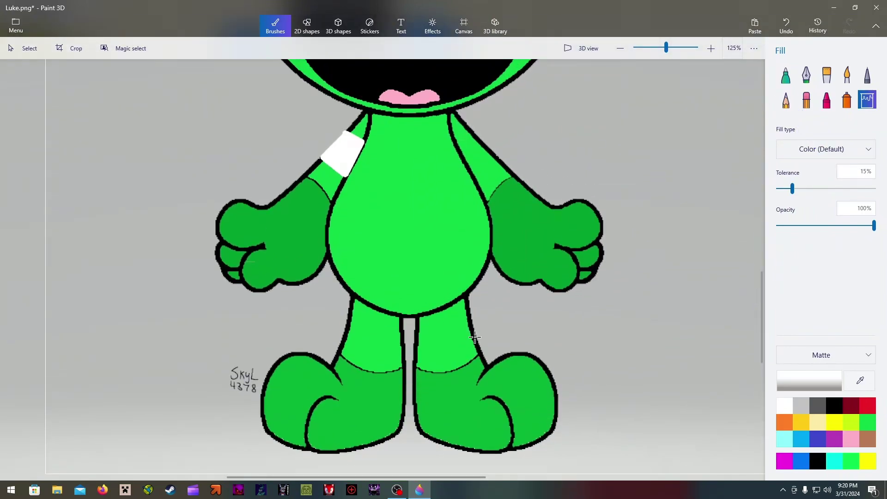
scroll(421, 339, up, 3)
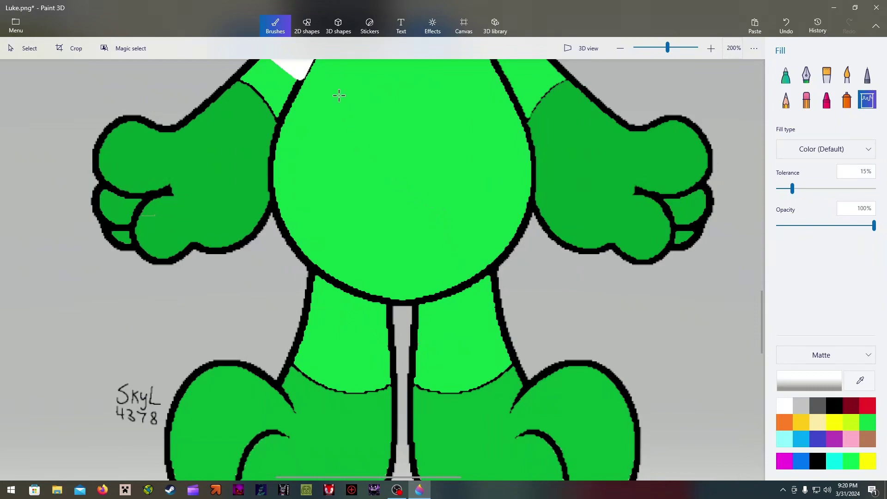
click(306, 26)
click(786, 85)
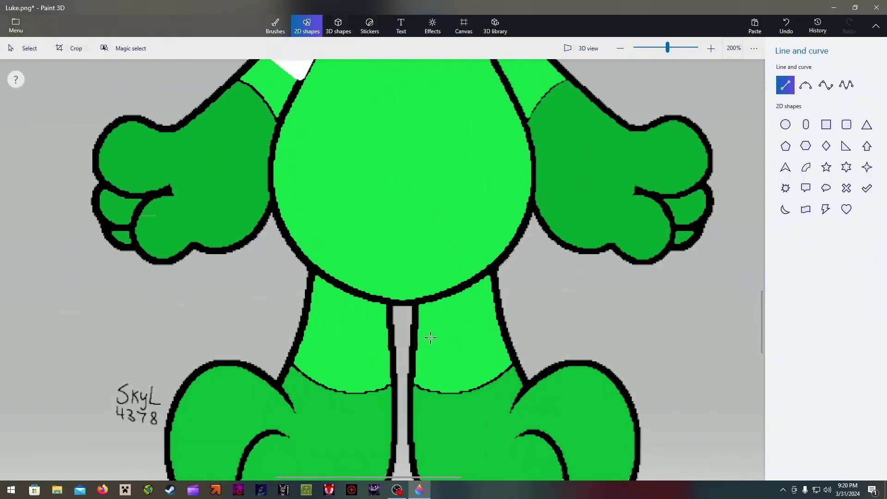
drag(418, 337, 497, 322)
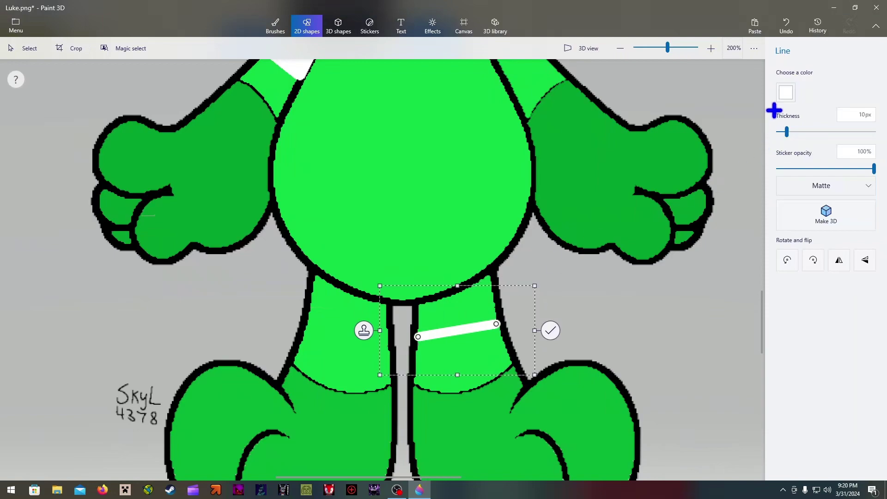
click(785, 92)
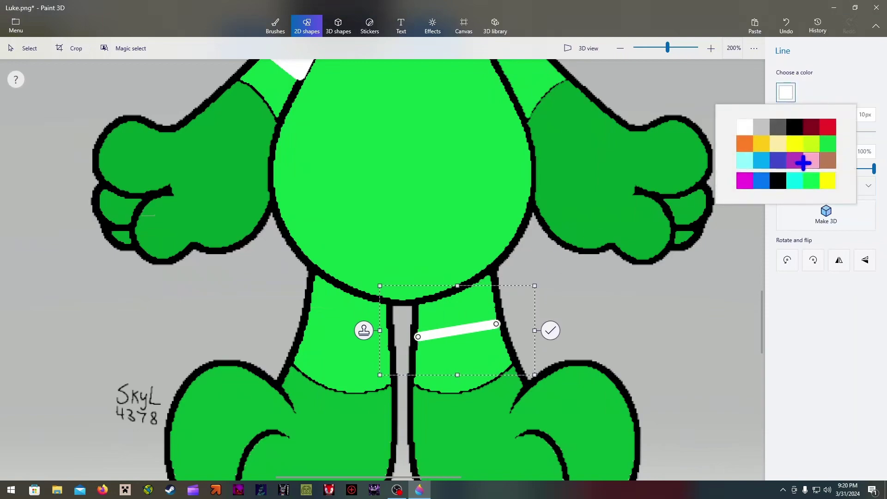
click(827, 161)
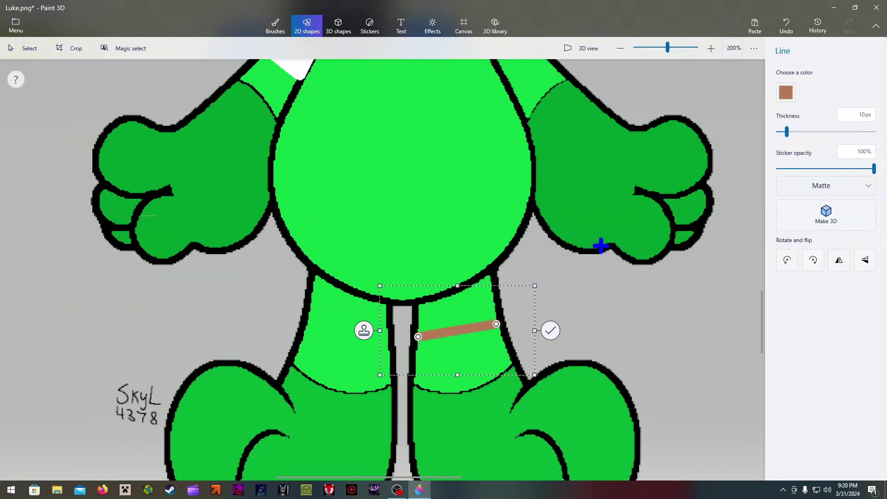
click(599, 246)
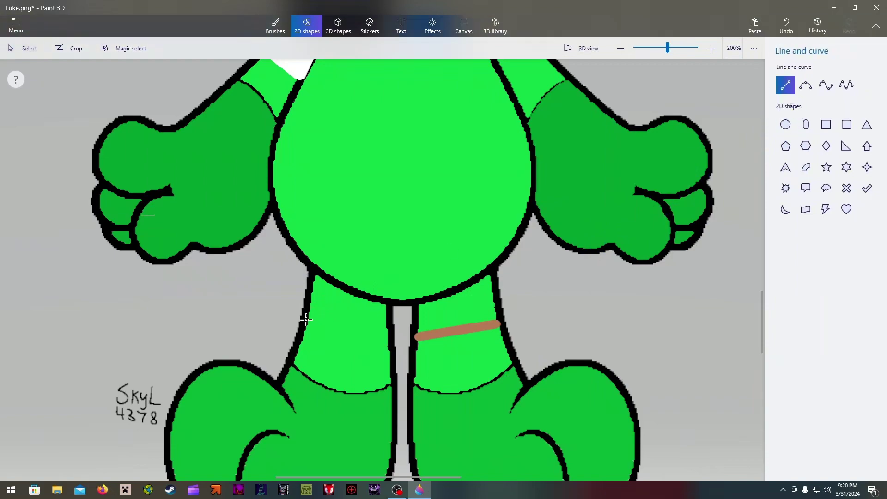
Draw a matching brown line across the other upper leg and fill both legs above the lines with brown.
drag(301, 322, 385, 339)
click(568, 269)
click(276, 27)
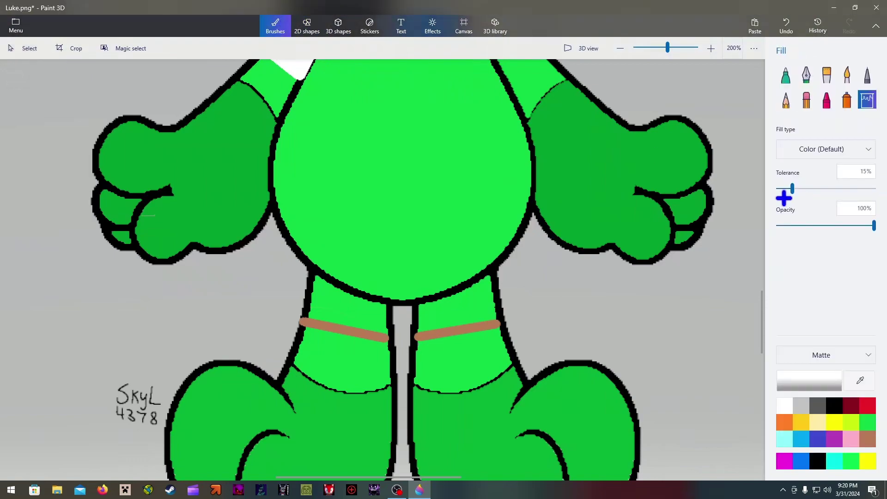
click(868, 439)
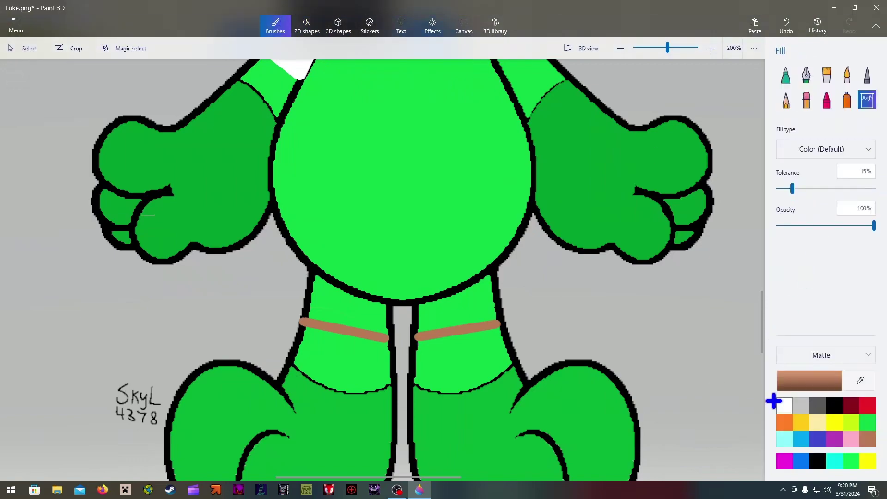
click(470, 314)
click(358, 315)
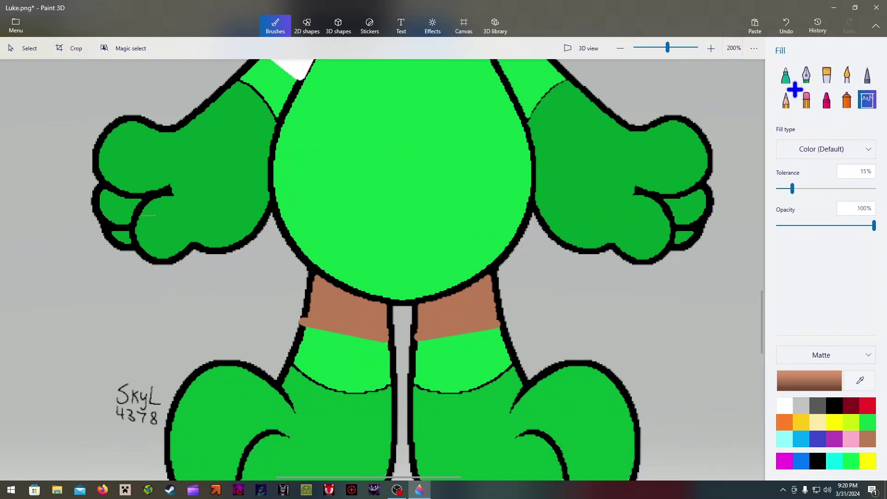
Draw a 10px brown three-point curve sagging across the lower belly and fill the area below it with brown.
click(306, 26)
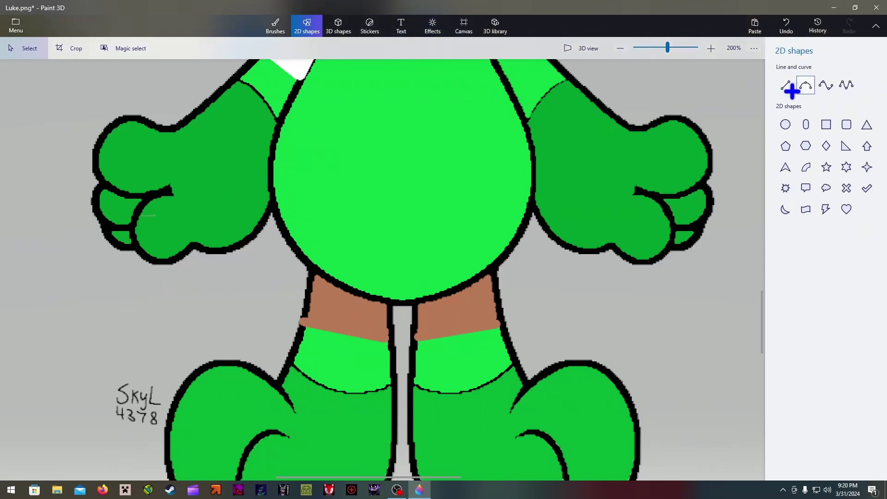
click(805, 84)
drag(278, 195, 522, 208)
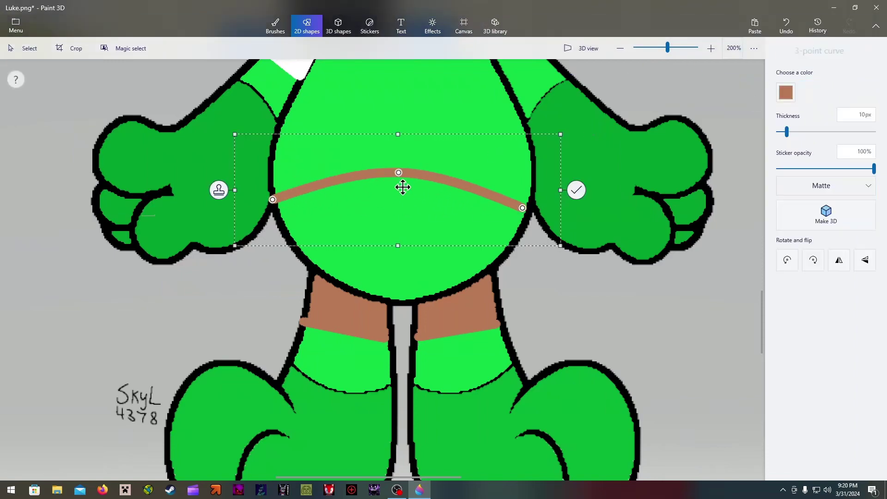
drag(396, 171, 400, 251)
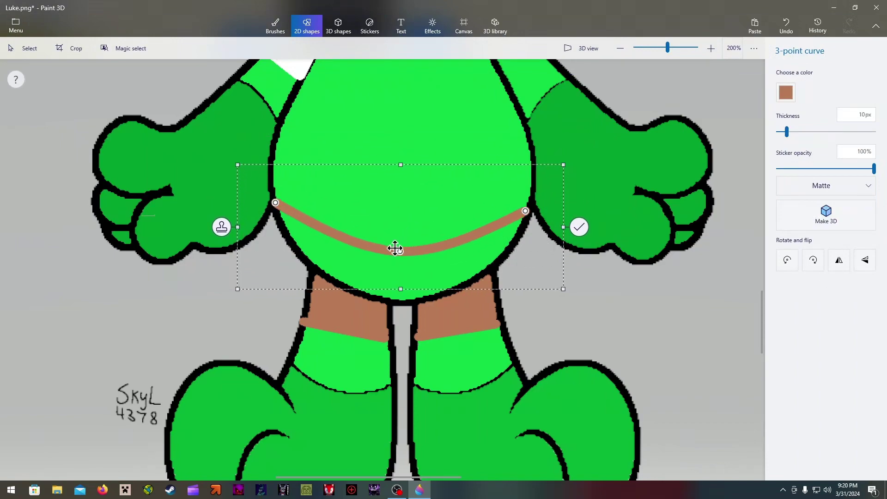
drag(274, 205, 281, 202)
click(661, 136)
click(277, 26)
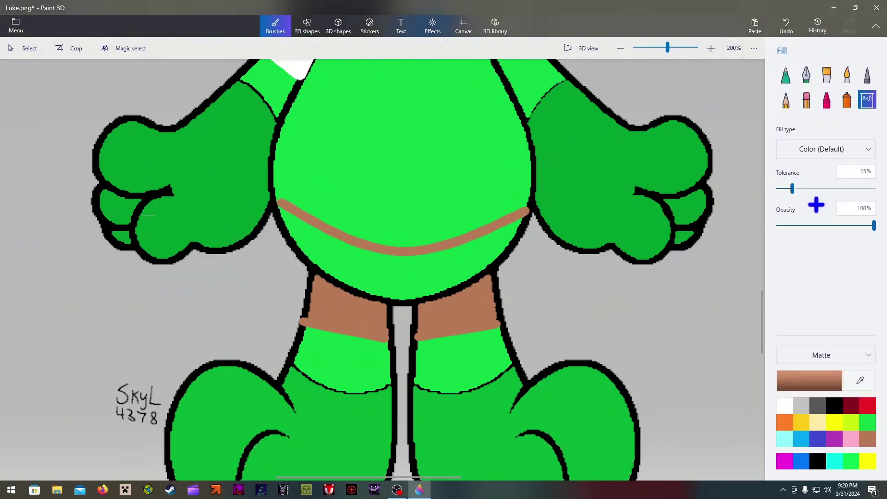
click(398, 266)
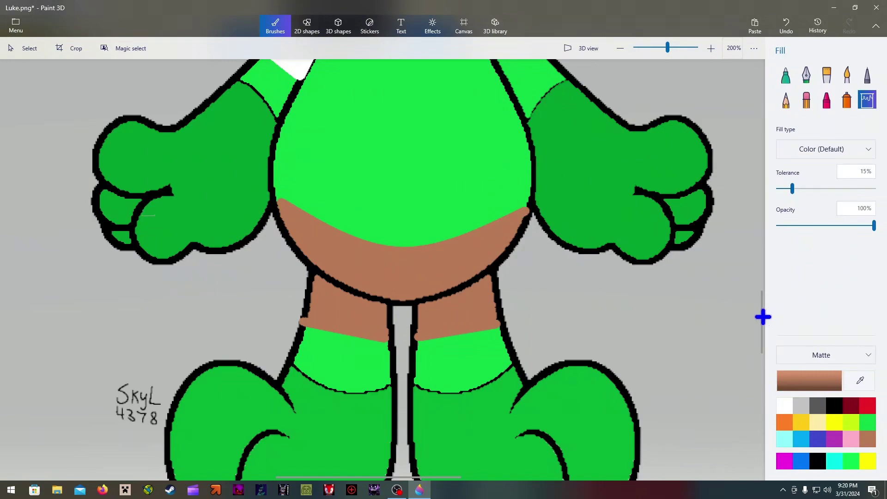
Draw a rectangle with a 10px white outline and no fill between the ears, spanning their inner edges.
drag(762, 317, 759, 176)
click(306, 25)
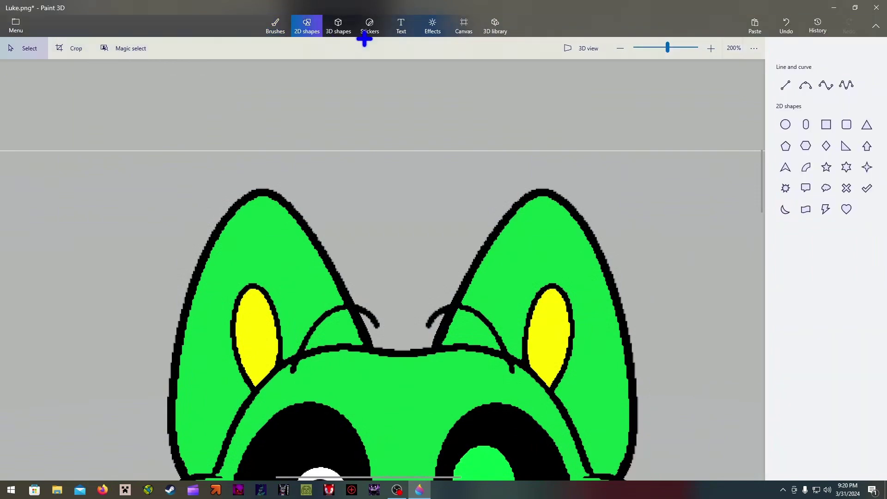
click(829, 125)
drag(314, 207, 522, 300)
drag(465, 268, 463, 272)
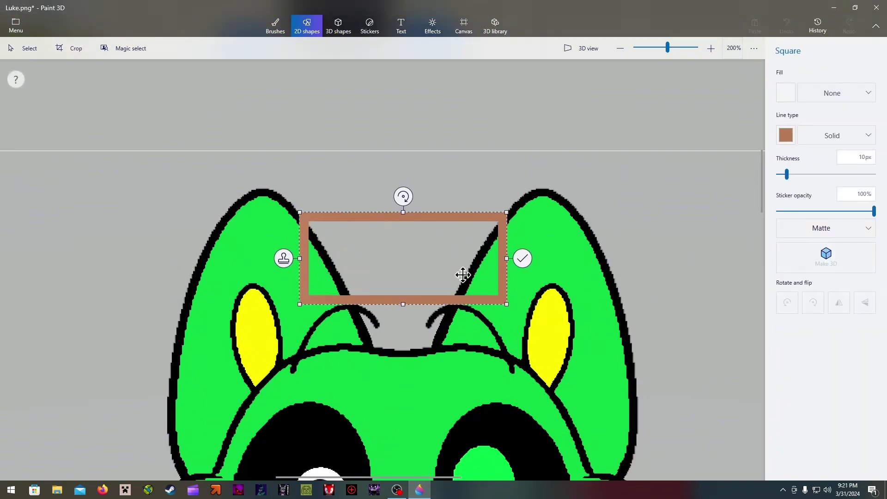
click(786, 134)
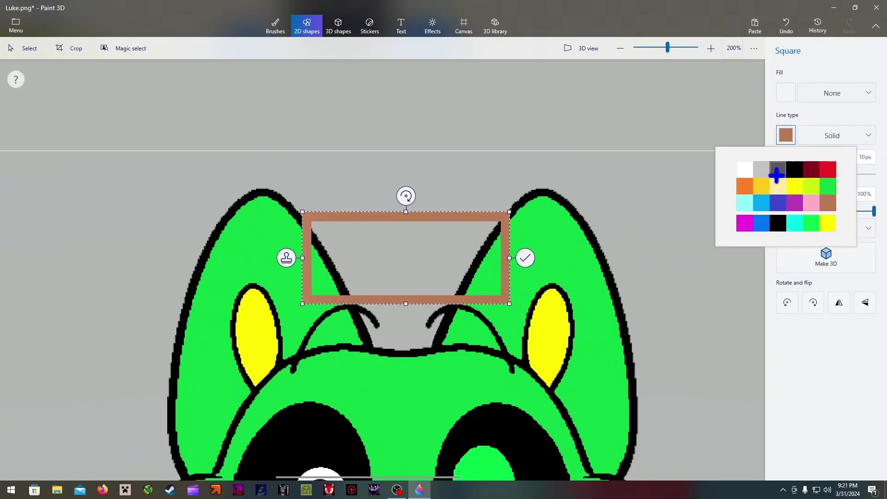
click(741, 171)
drag(407, 212, 406, 202)
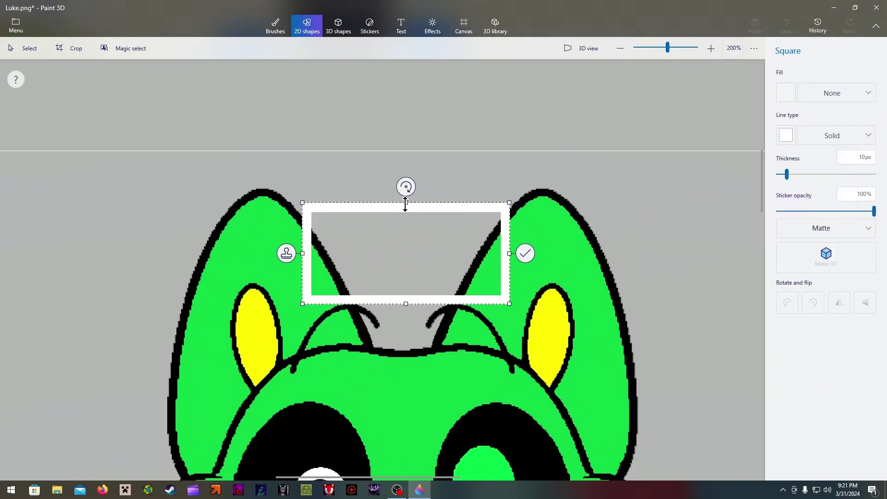
drag(453, 255, 445, 282)
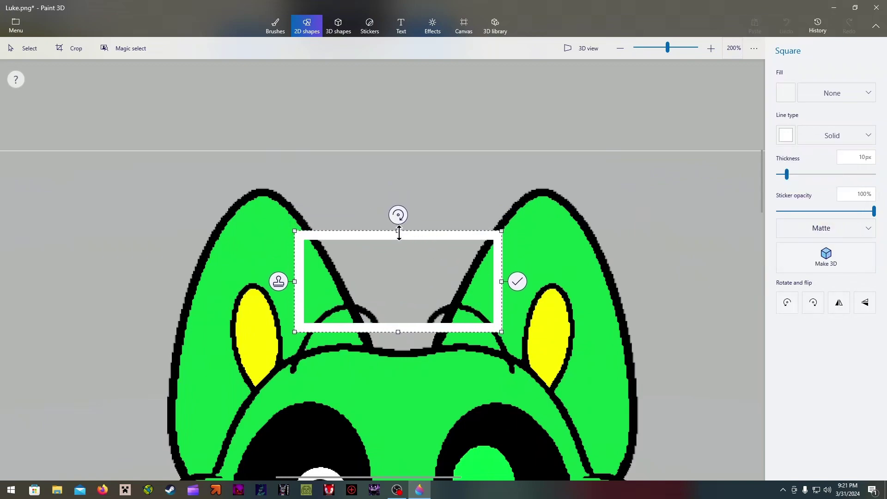
drag(397, 231, 398, 216)
drag(413, 257, 420, 265)
click(590, 200)
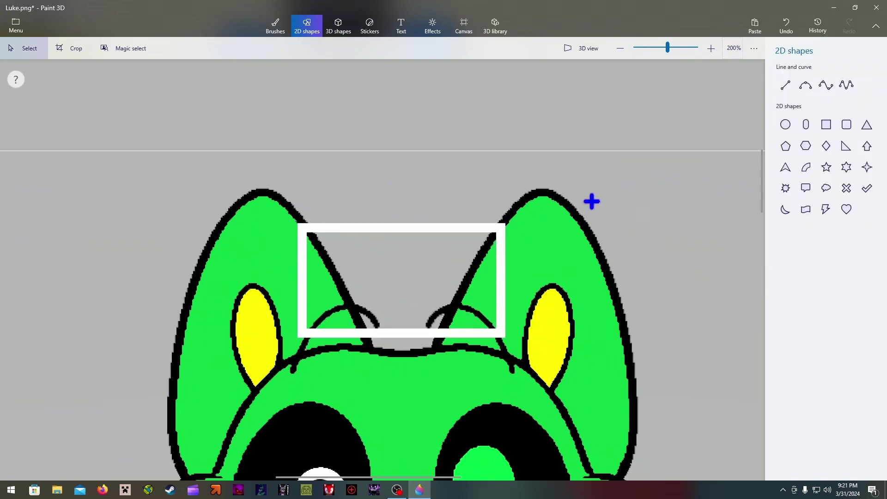
Add a wider, shorter white-outlined rectangle over the forehead, overlapping the lower edge of the first one.
drag(275, 319, 521, 387)
drag(271, 352, 279, 353)
click(558, 198)
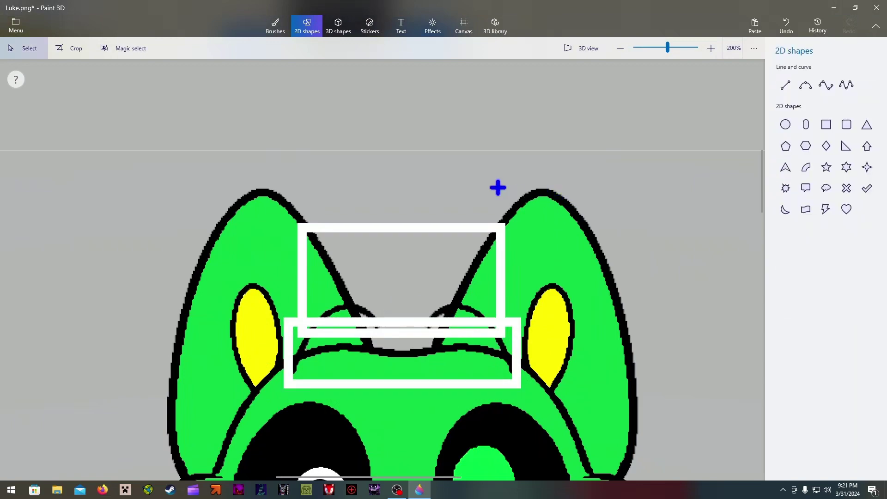
Fill the grey and green areas enclosed by the two rectangles with white.
click(275, 26)
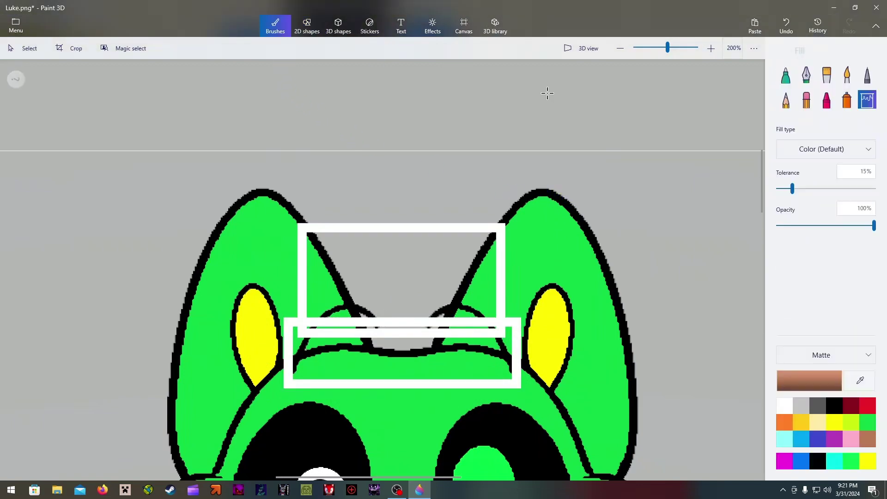
click(785, 402)
click(382, 251)
click(328, 288)
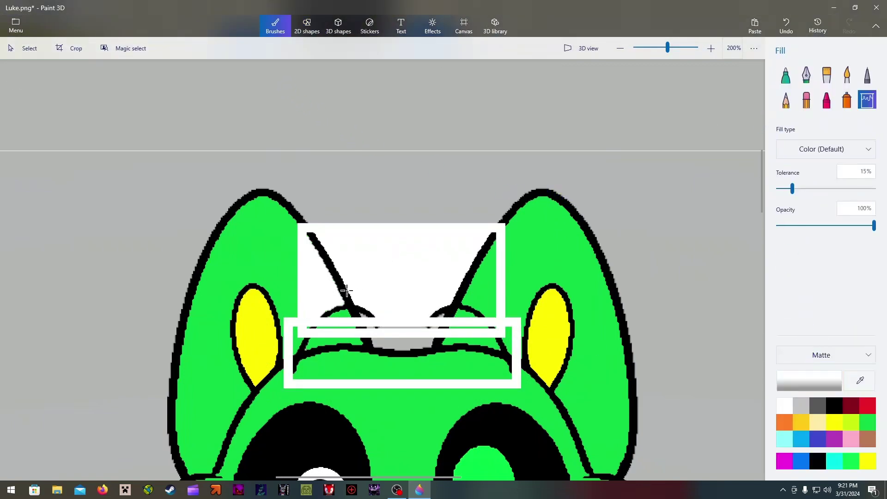
click(350, 352)
click(338, 341)
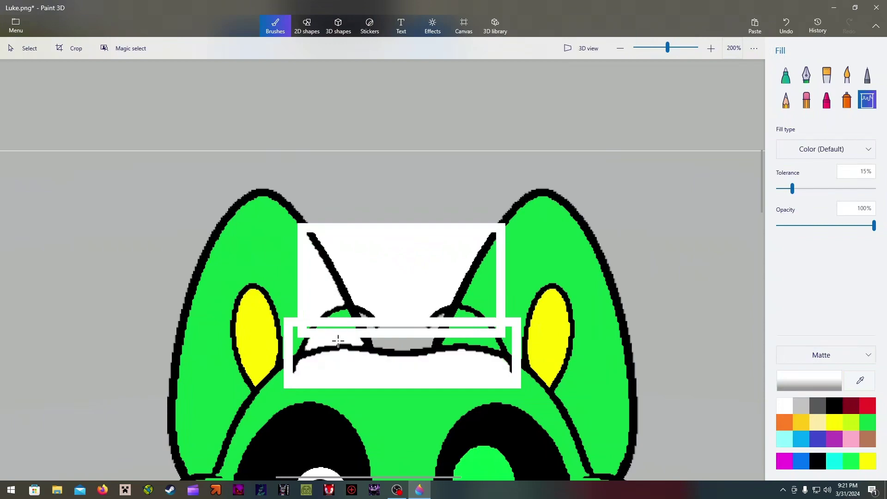
click(395, 346)
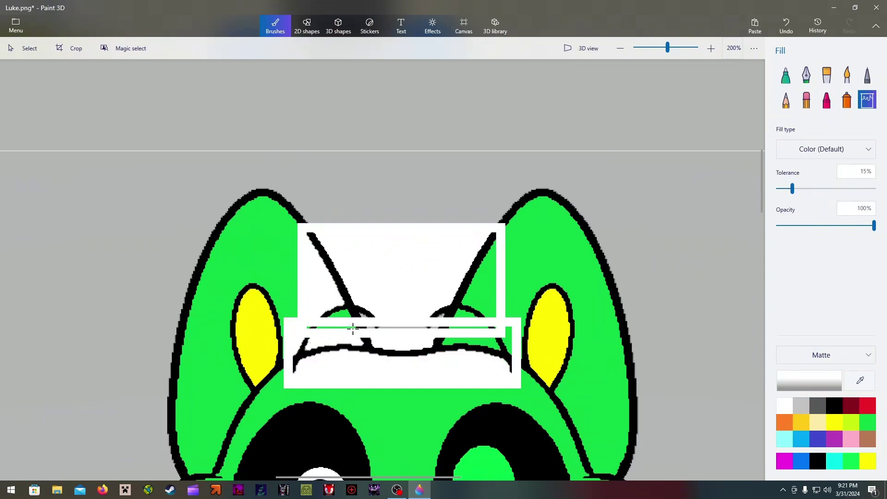
click(476, 295)
click(481, 342)
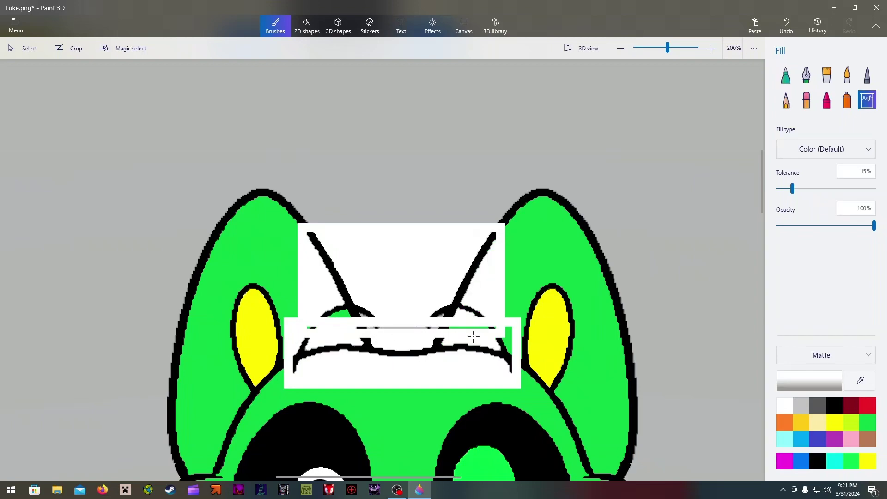
Cover the leftover black lines and green patches inside the hat shape with white fill, and the remaining specks with a 5px white Marker.
click(424, 351)
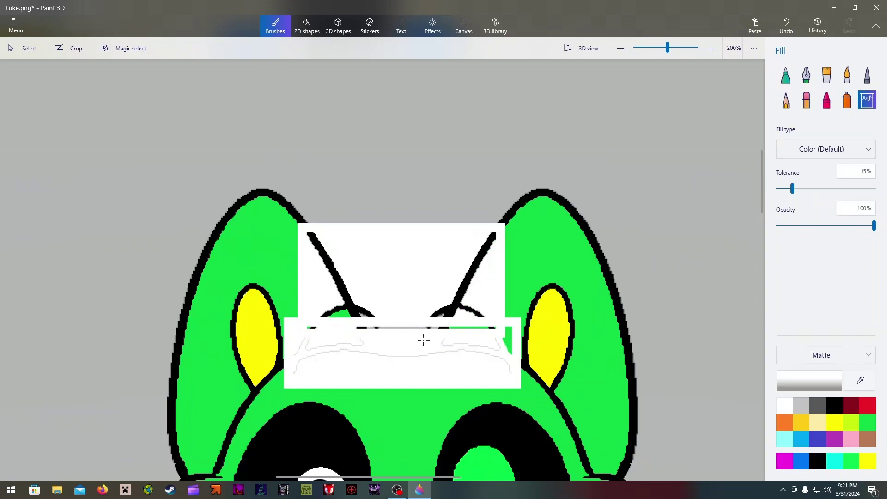
click(353, 299)
click(450, 306)
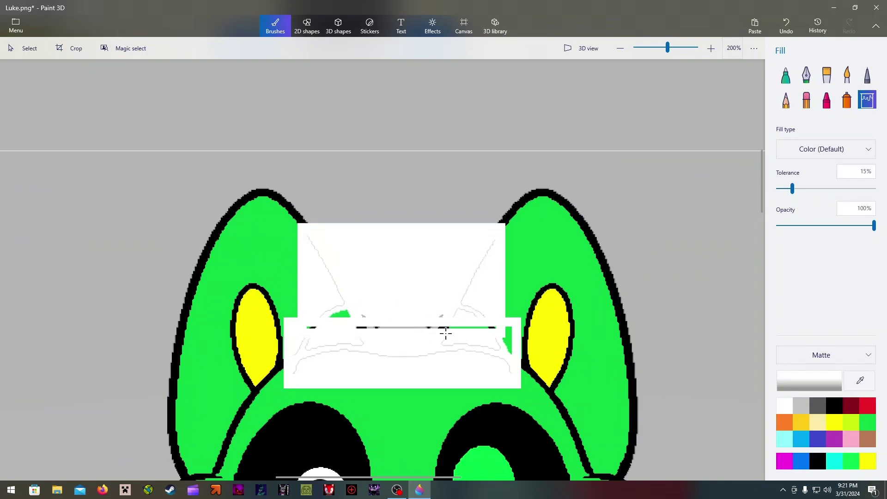
click(444, 327)
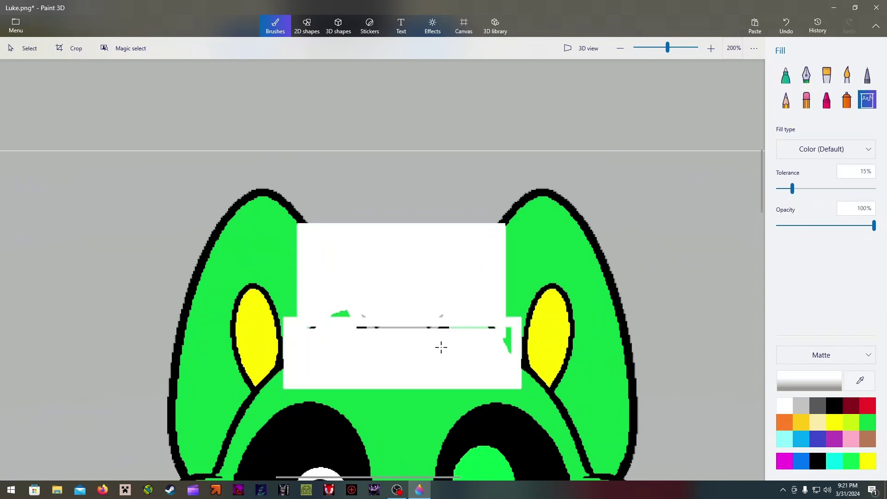
click(498, 347)
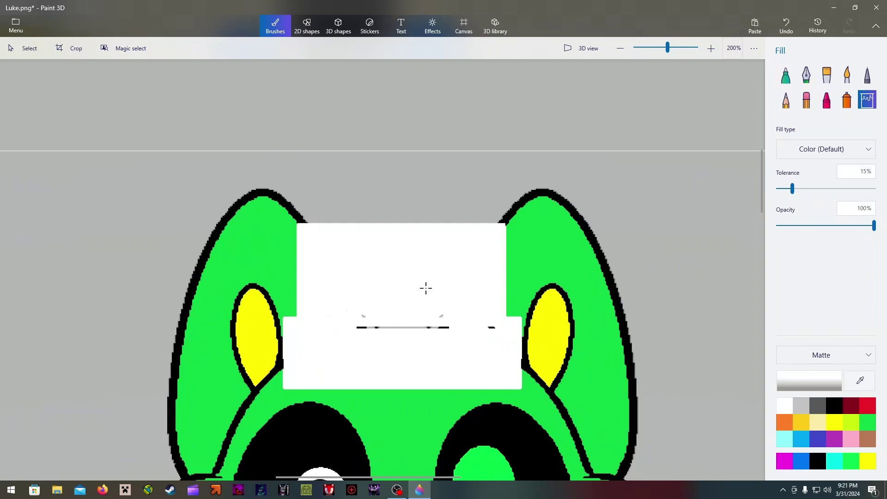
click(785, 75)
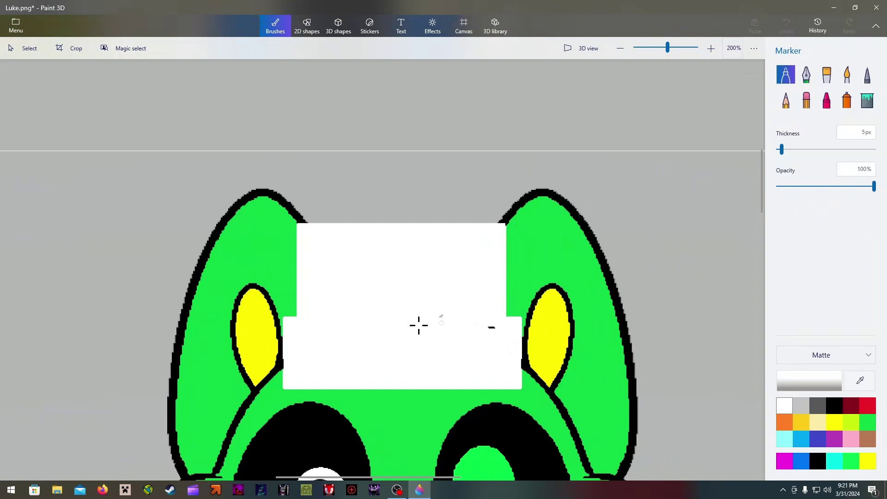
Draw a rectangle with a 10px yellow outline and no fill across the hat's crown, spanning its width just above the brim.
click(316, 25)
click(826, 124)
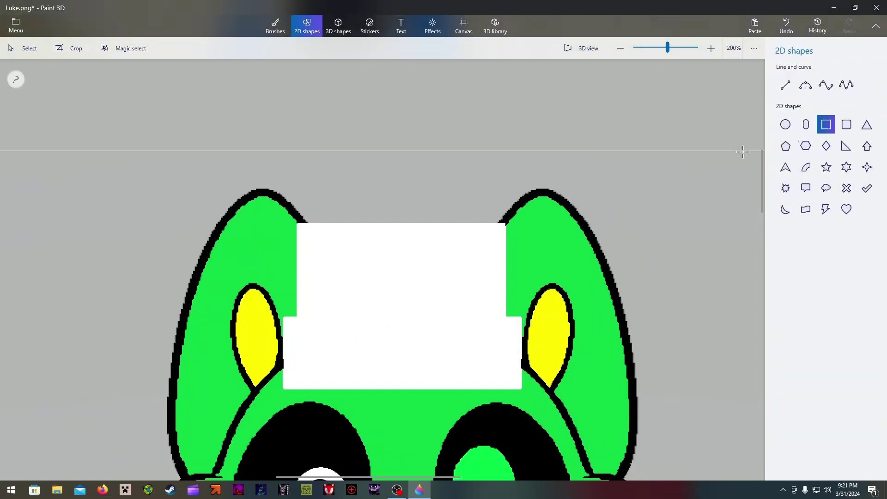
drag(298, 297, 506, 319)
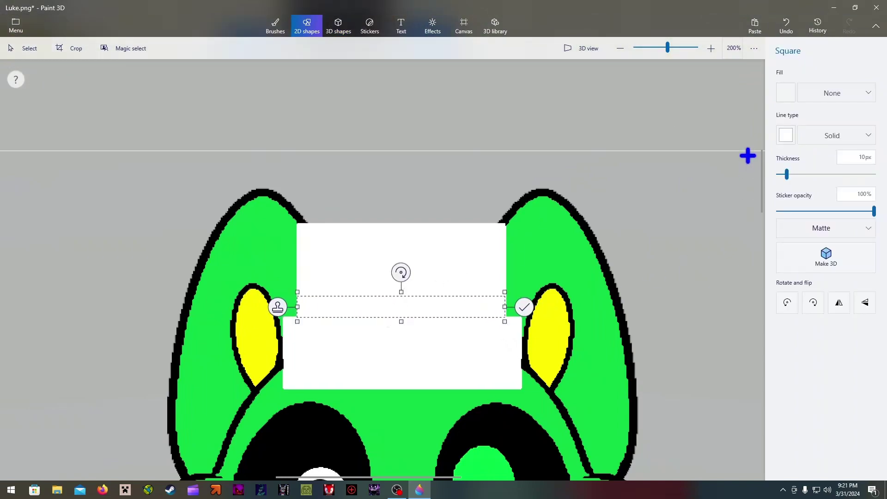
click(786, 135)
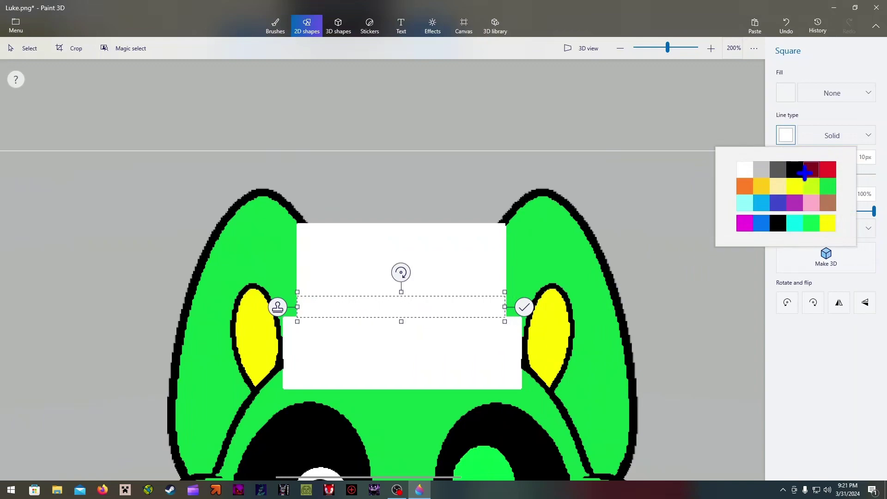
click(796, 184)
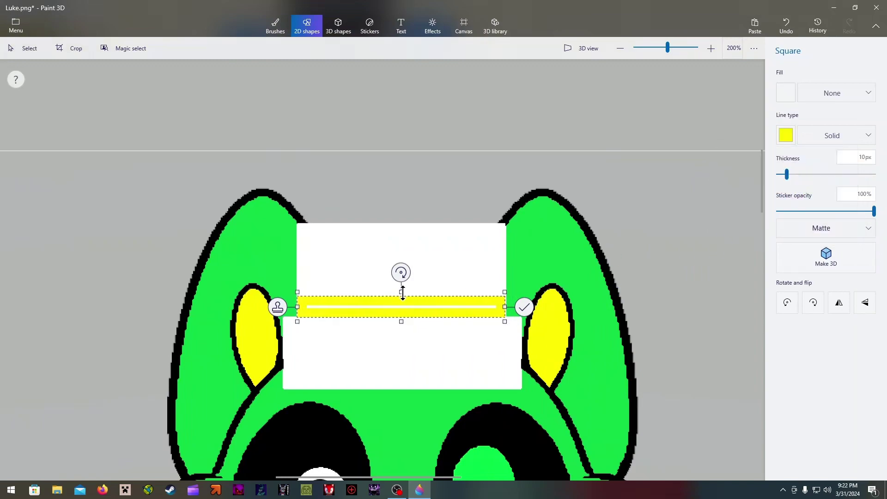
drag(401, 291, 402, 280)
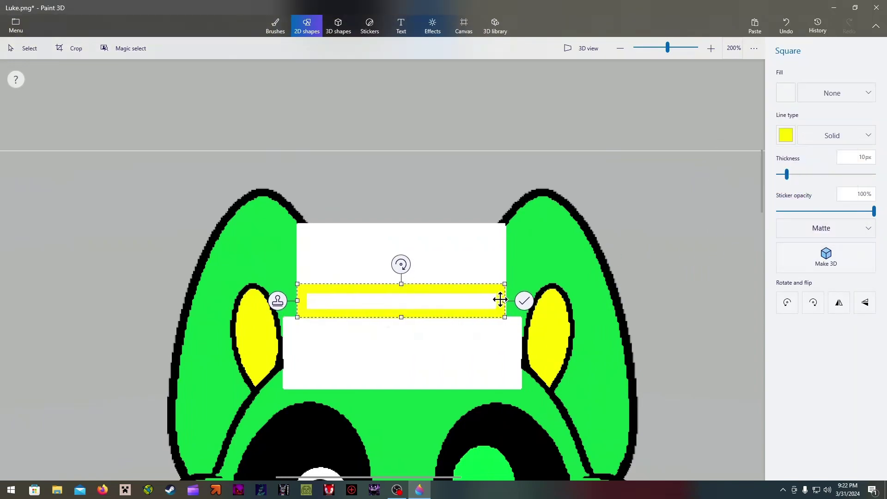
drag(502, 300, 509, 299)
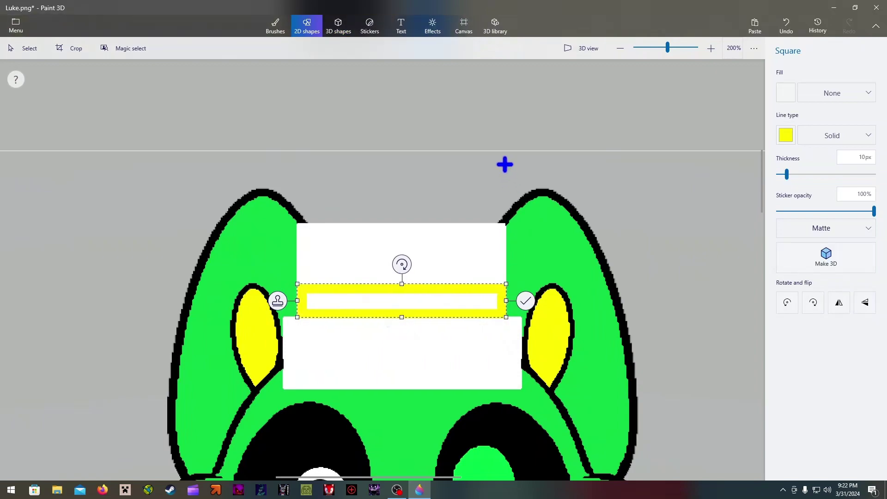
click(502, 159)
Fill the white interior of the yellow-outlined rectangle with yellow to make a solid hat band.
click(276, 25)
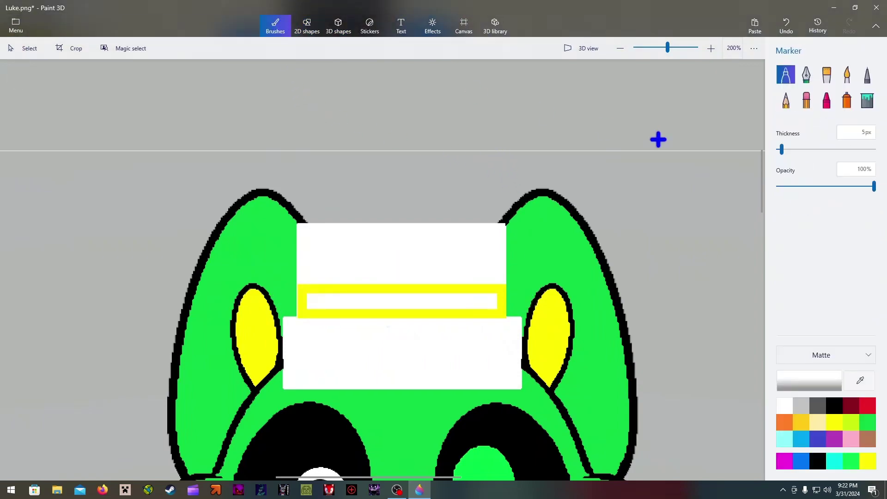
click(867, 100)
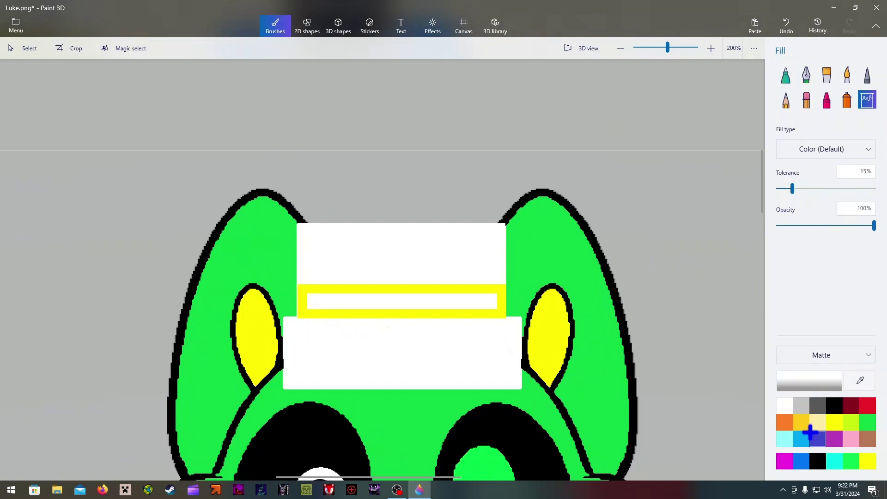
click(833, 424)
click(474, 302)
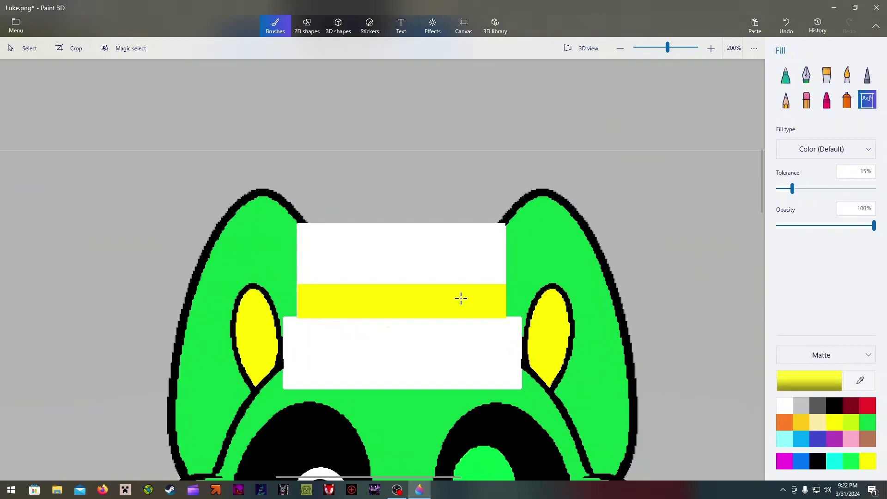
Examine the whole character from the hat down to the feet.
scroll(638, 235, down, 2)
drag(762, 214, 759, 252)
scroll(556, 329, down, 2)
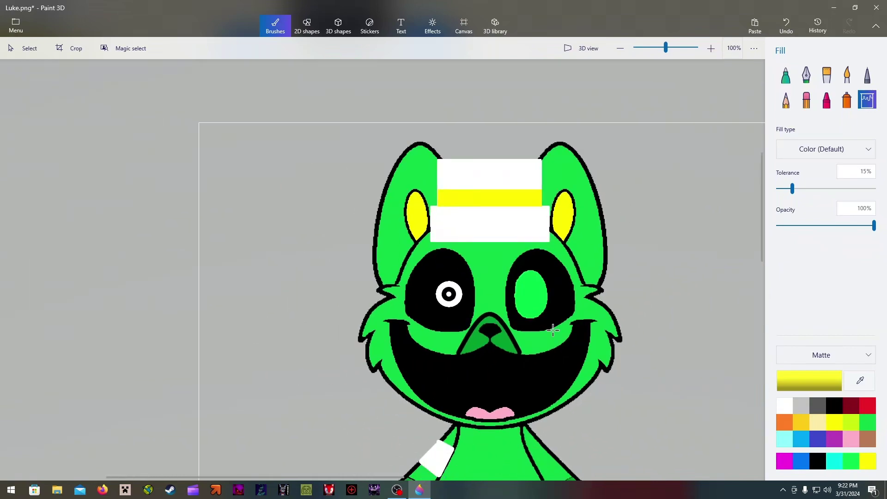
drag(393, 476, 480, 476)
drag(762, 254, 747, 301)
scroll(509, 330, up, 1)
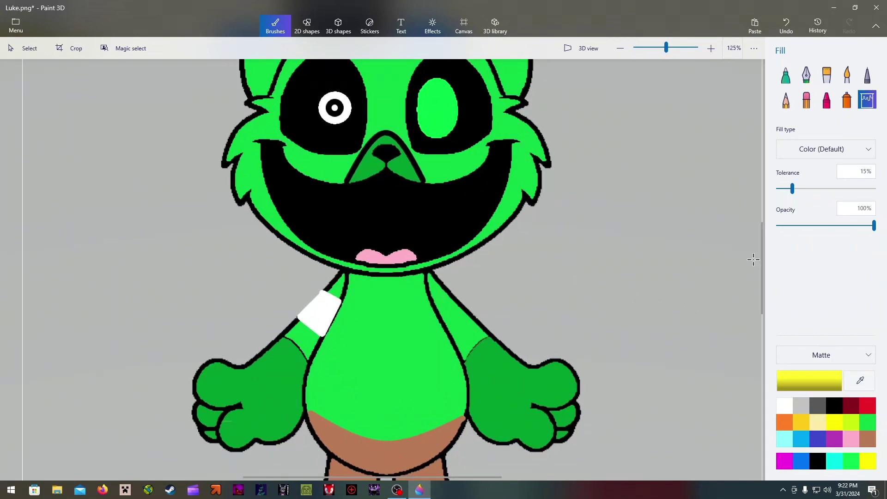
scroll(677, 257, down, 2)
drag(762, 253, 760, 247)
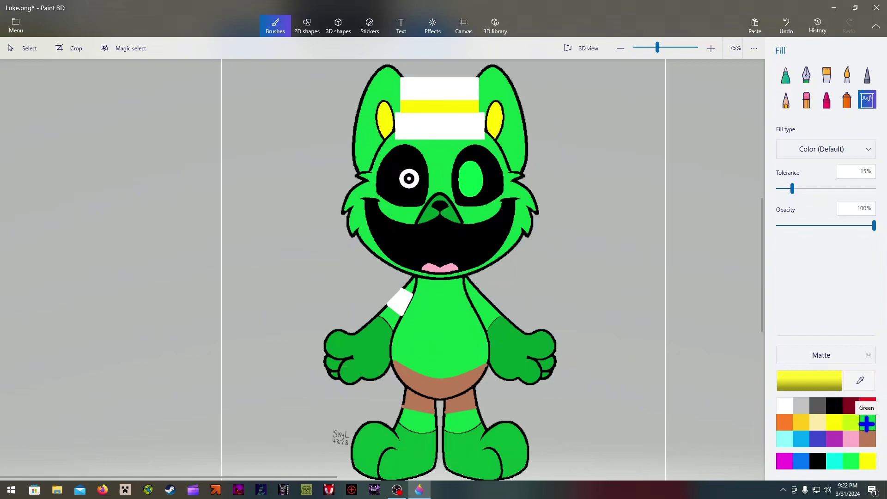
Fill the background around the character with dark grey, including the stray line below the hand and the signature beside the foot.
click(818, 405)
click(613, 296)
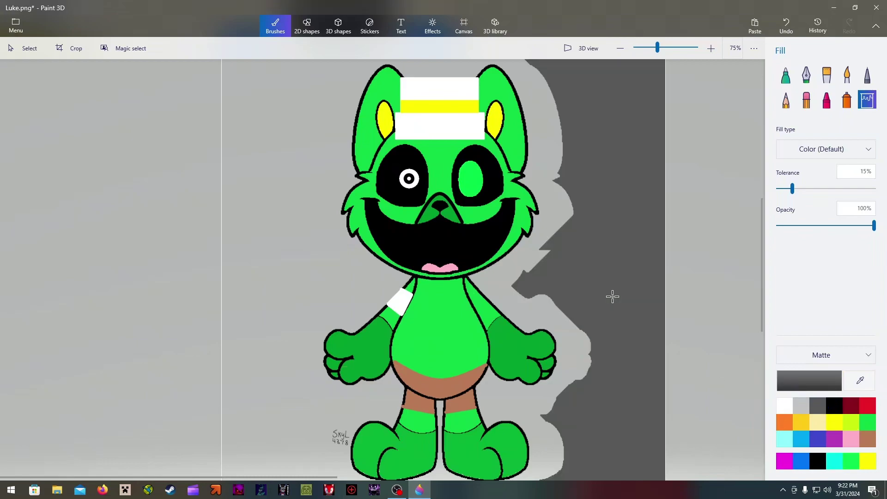
click(545, 234)
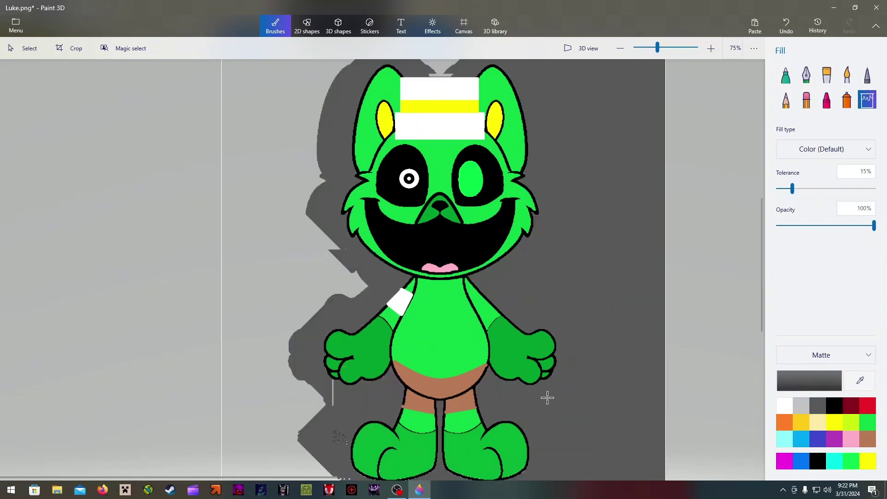
click(250, 311)
click(327, 389)
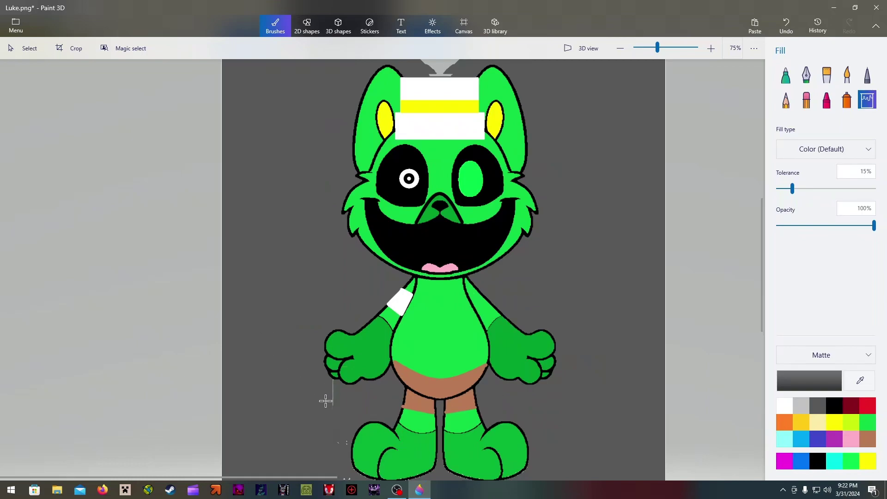
click(337, 443)
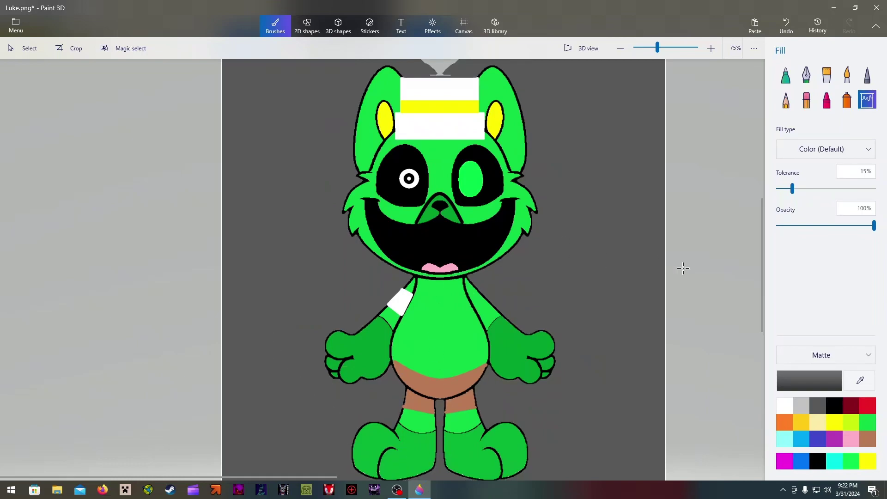
Fill the remaining light grey patch above the hat between the ears with dark grey.
scroll(759, 264, up, 1)
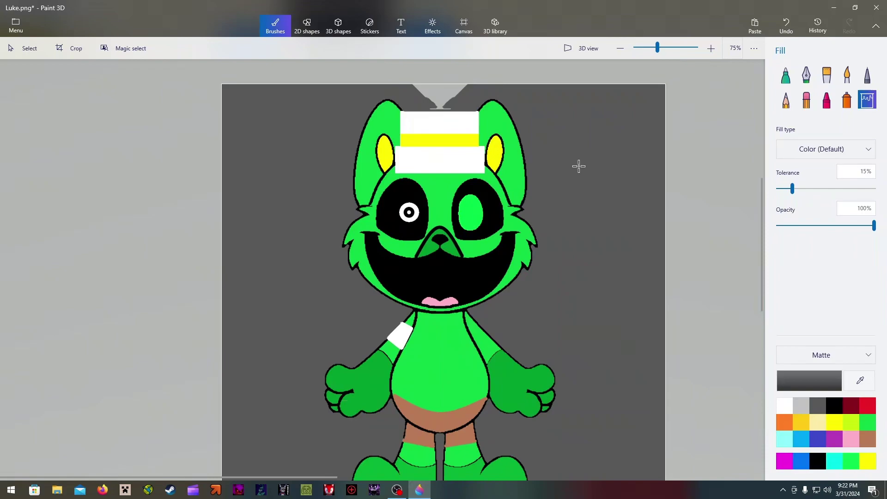
click(442, 96)
drag(761, 193, 760, 245)
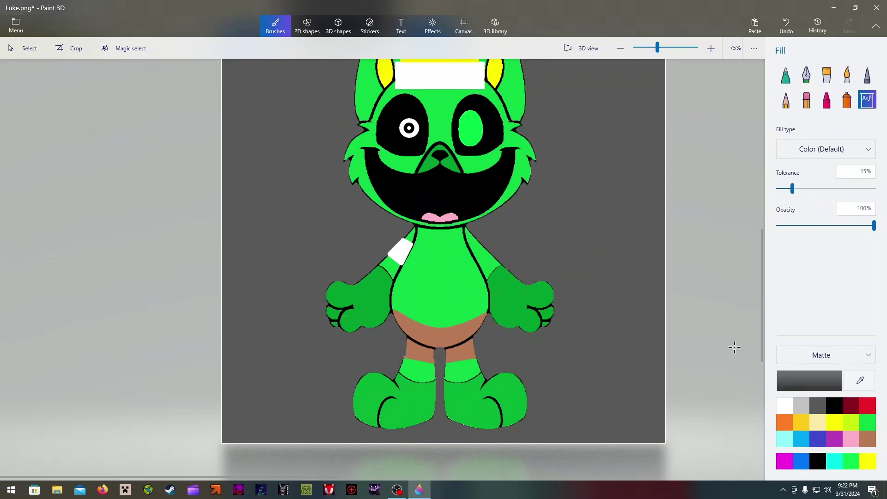
mouse_move(758, 333)
mouse_down()
mouse_move(755, 292)
mouse_move(756, 305)
mouse_up()
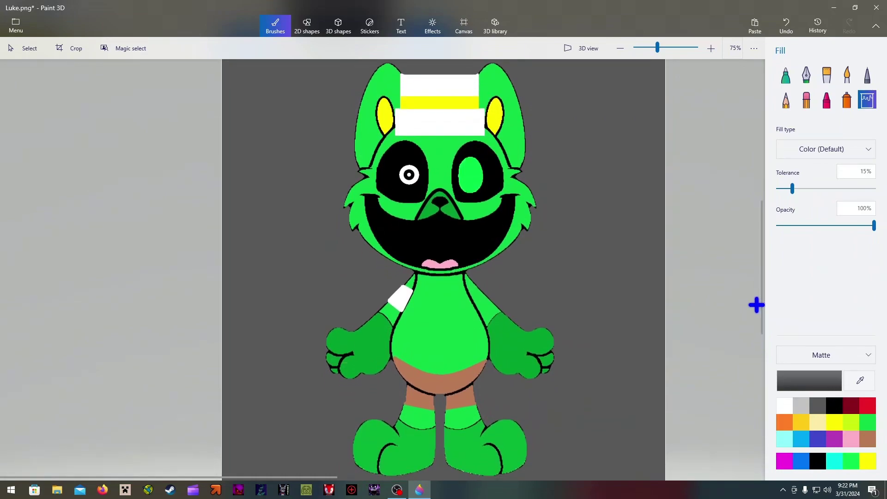